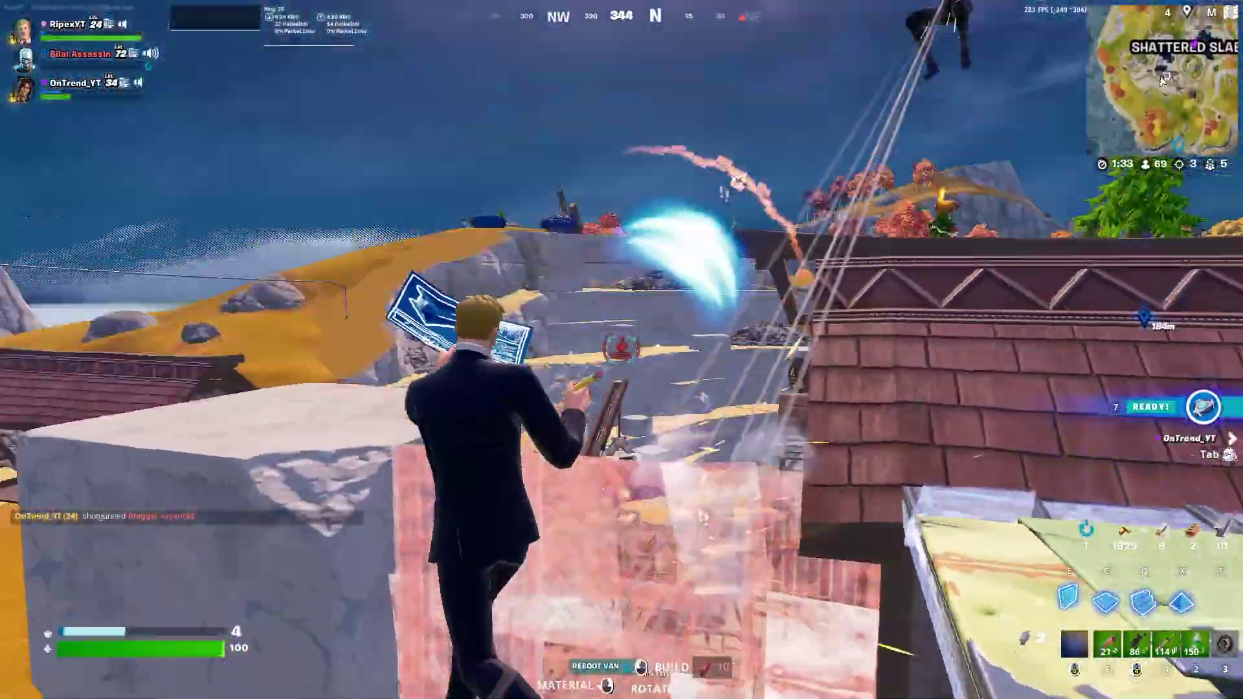
Switch to the Maven Auto Shotgun, jump at the enemy on the ramp, and shoot until eliminated
{"action": "key", "text": "f"}
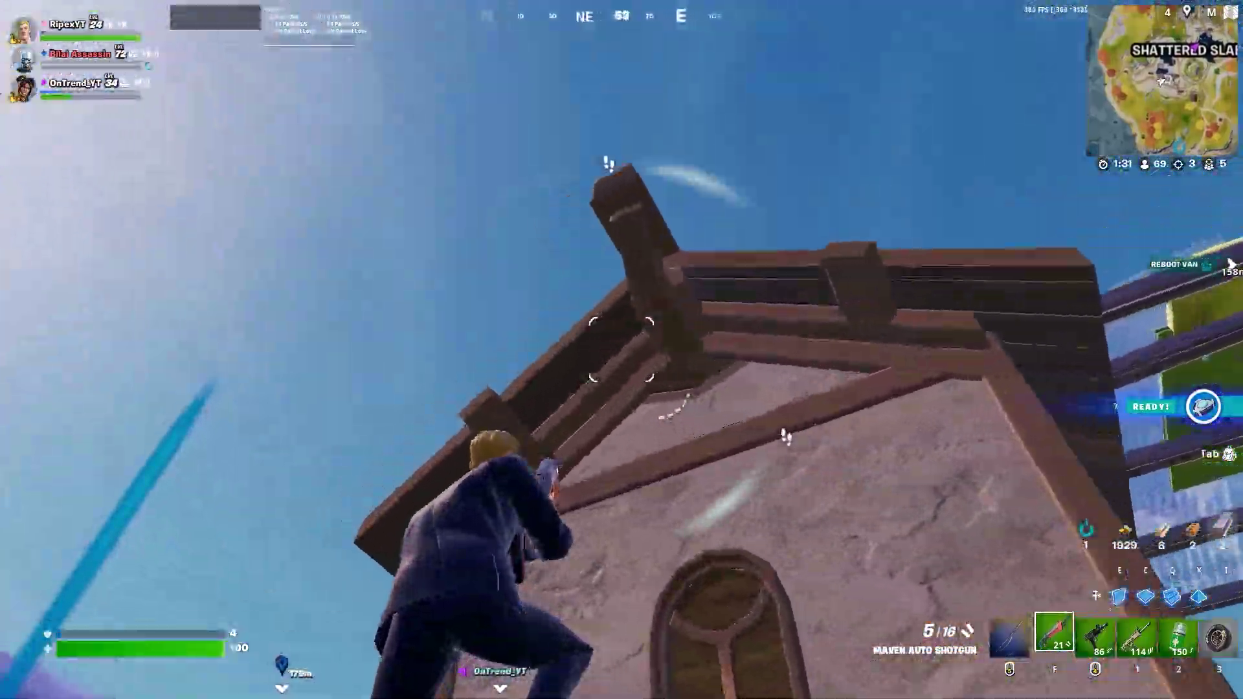
{"action": "key", "text": "space"}
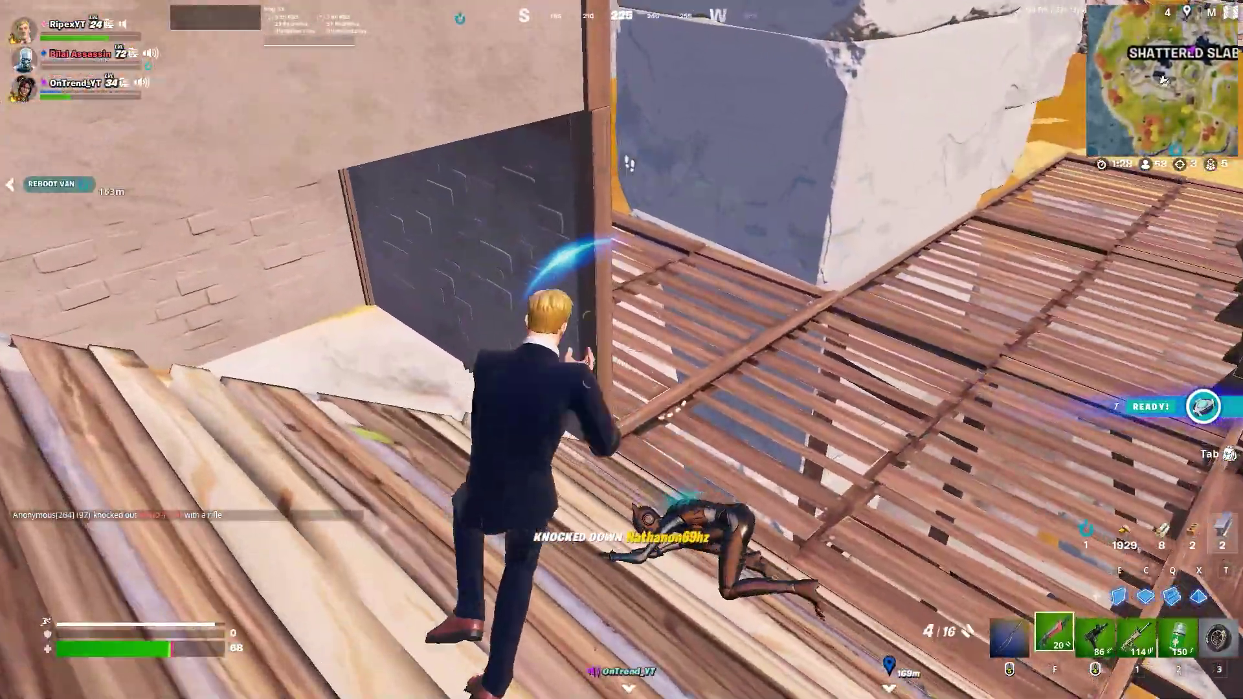
{"action": "left_click", "coordinate": [622, 350]}
{"action": "left_click", "coordinate": [621, 350]}
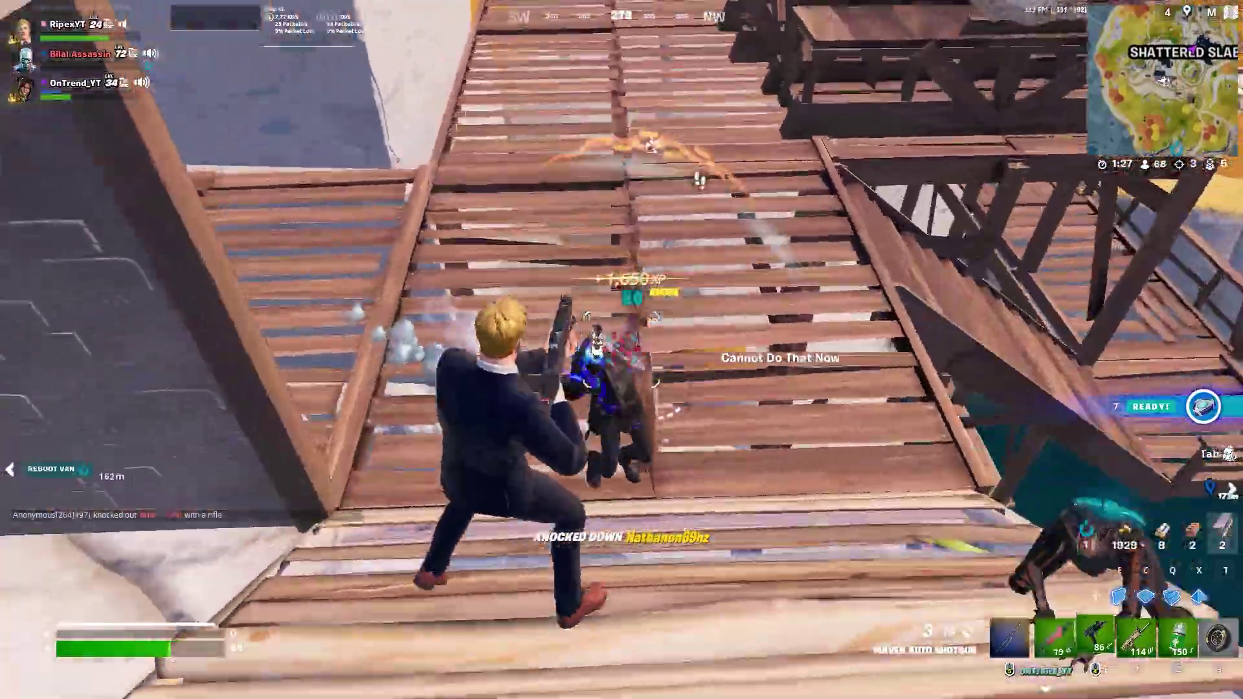
{"action": "left_click", "coordinate": [622, 349]}
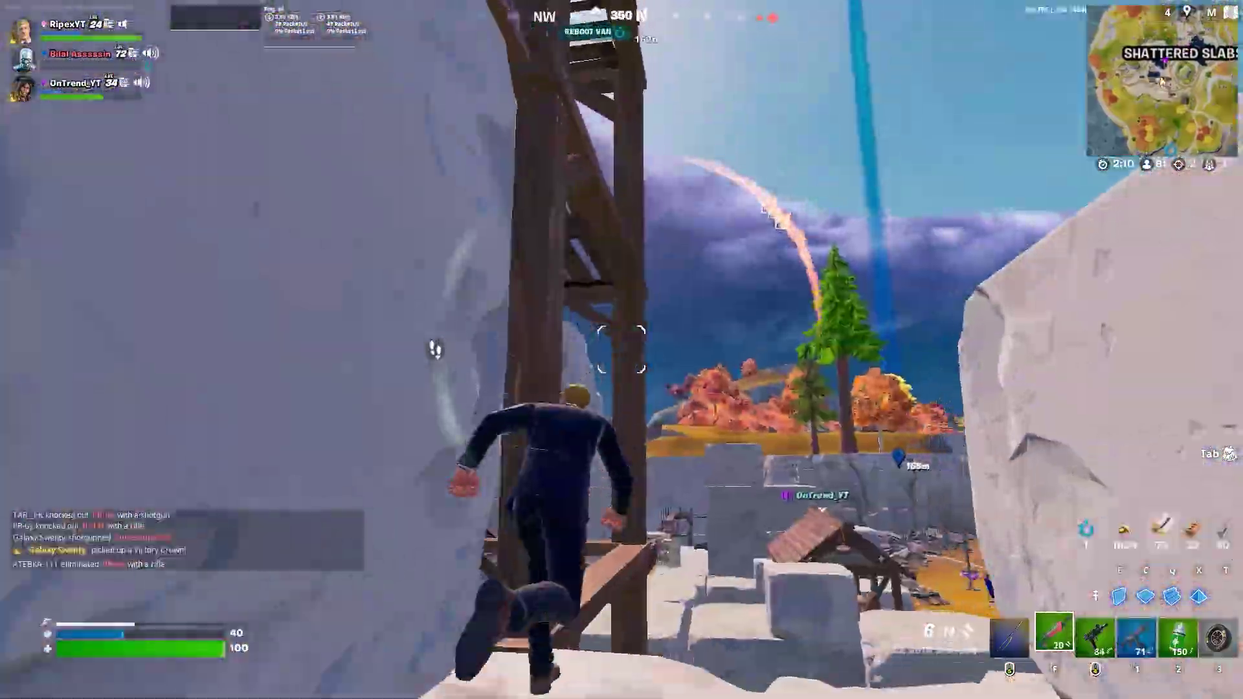
{"action": "key", "text": "space"}
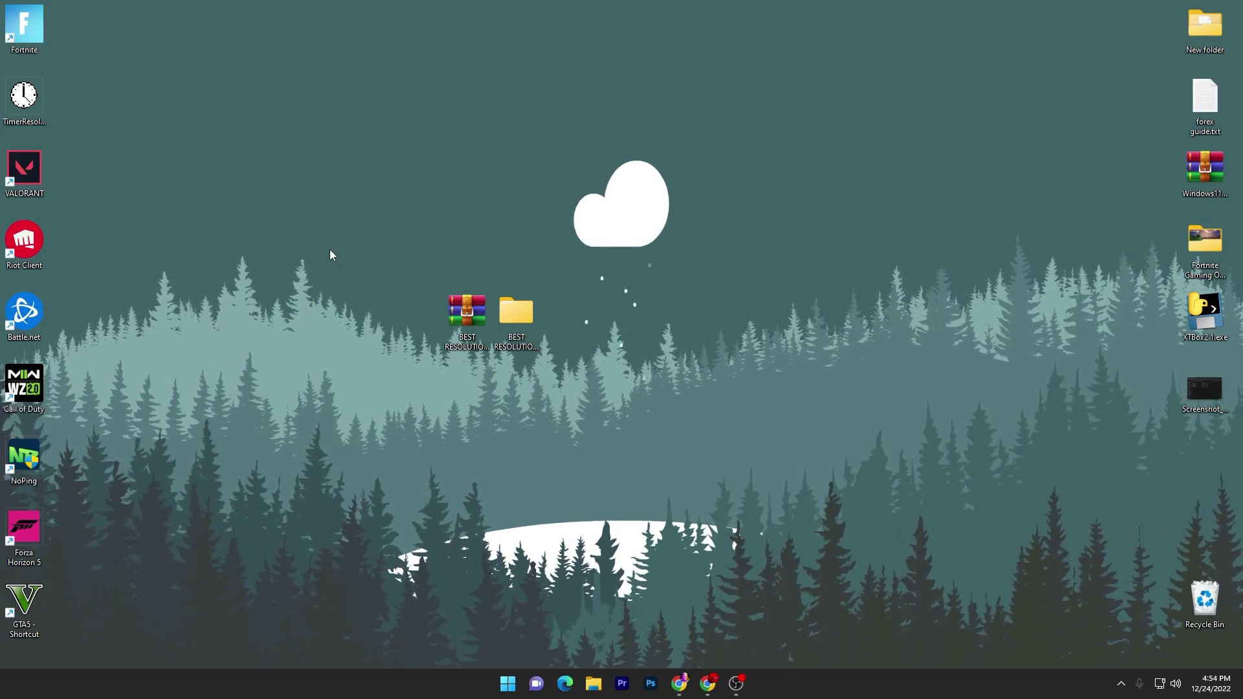
Select both BEST RESOLUTION desktop items, then bring up uptopacks.com in Chrome
{"action": "left_click_drag", "start_coordinate": [408, 289], "coordinate": [571, 373]}
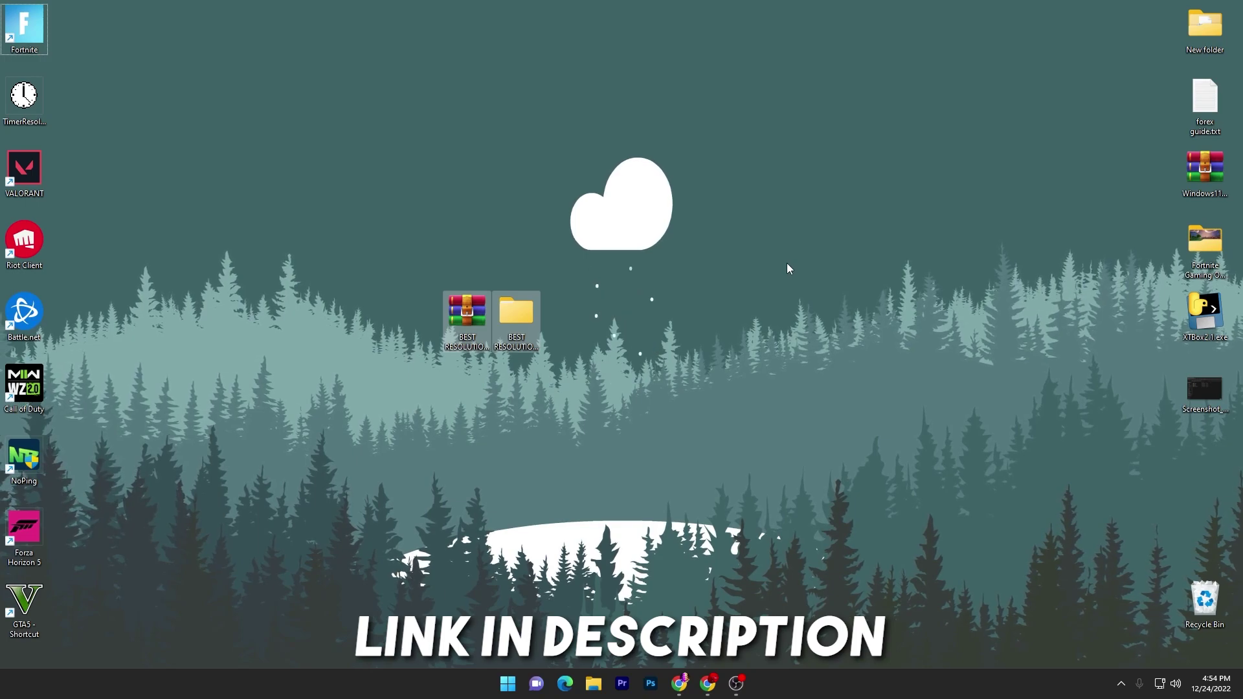
{"action": "left_click", "coordinate": [709, 682]}
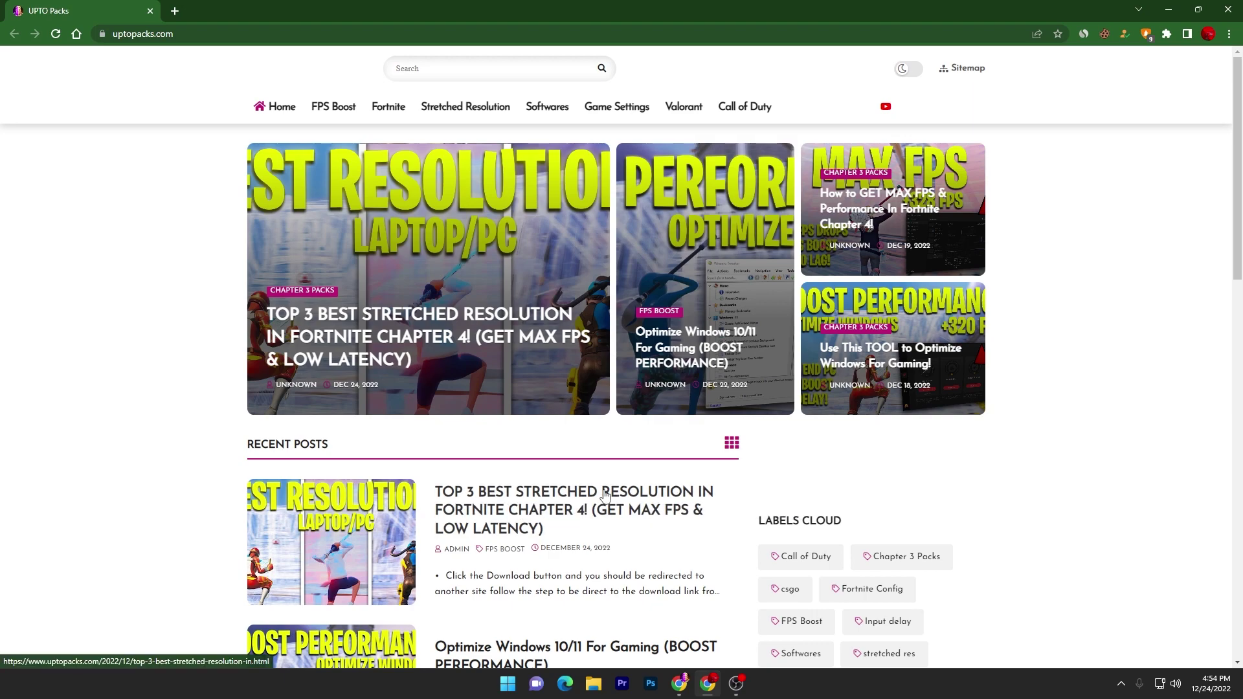
From Chapter 3 Packs, open the Top 3 Best Stretched Resolution post and scroll to its download
{"action": "left_click", "coordinate": [389, 110]}
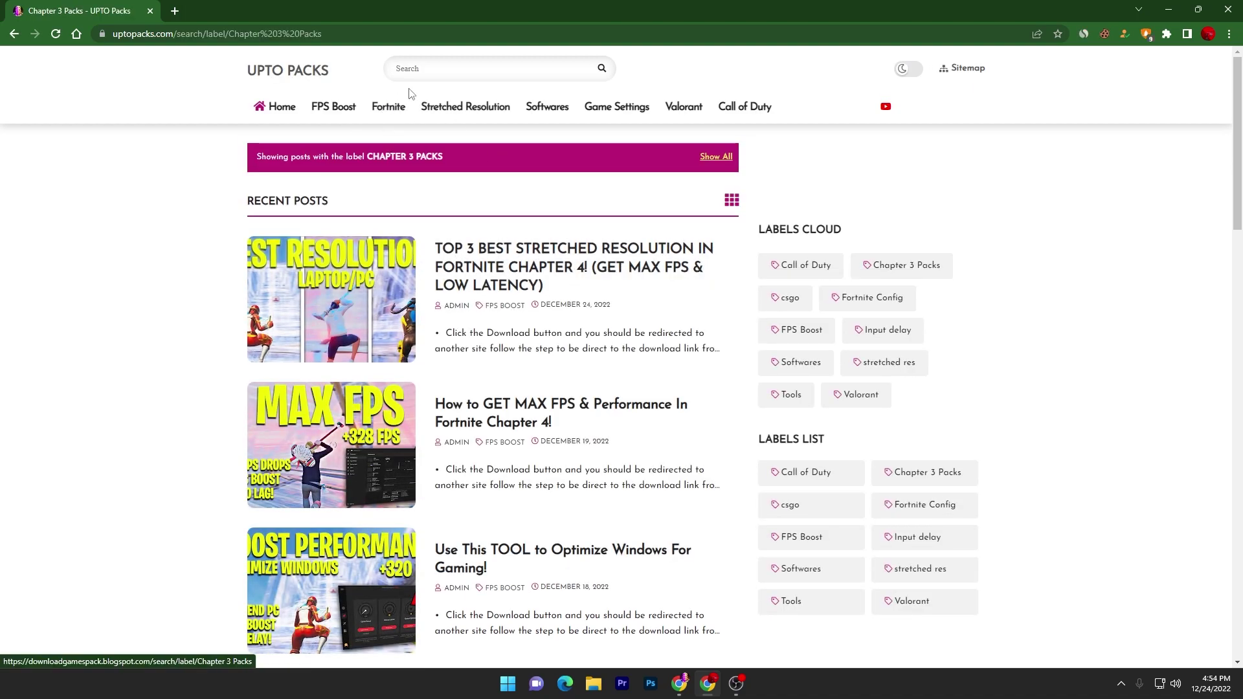
{"action": "left_click", "coordinate": [504, 260]}
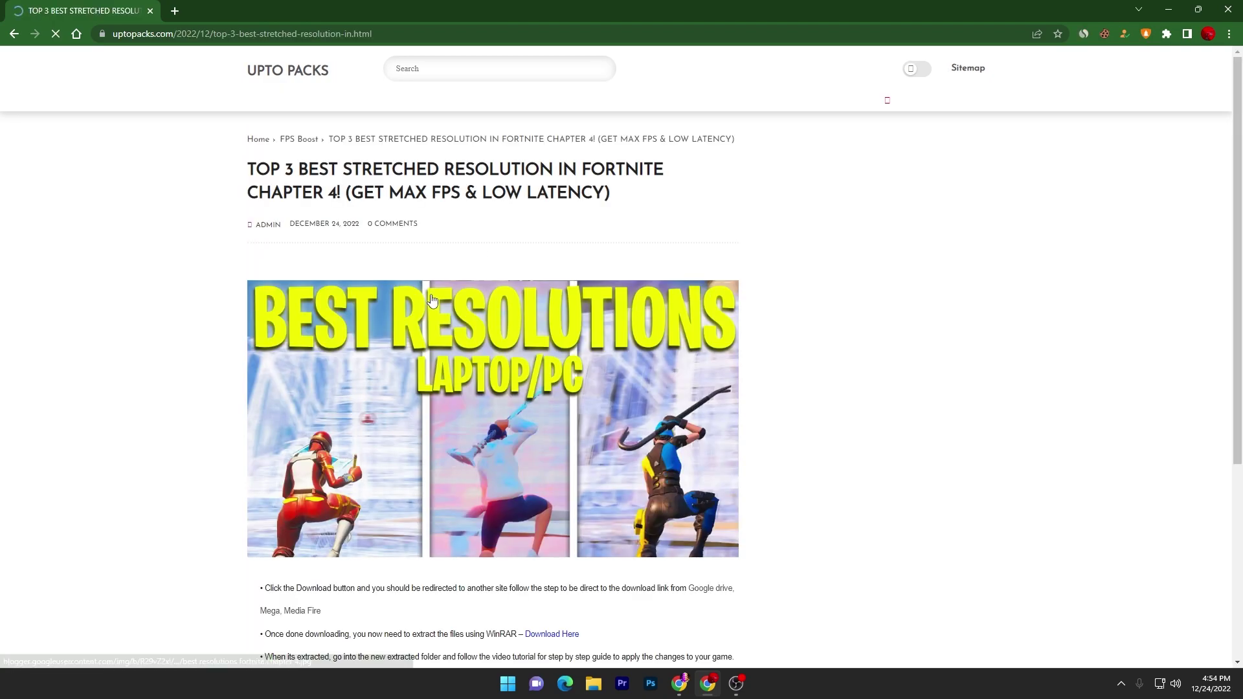
{"action": "scroll", "coordinate": [464, 319], "scroll_direction": "down", "scroll_amount": 7}
{"action": "scroll", "coordinate": [464, 319], "scroll_direction": "down", "scroll_amount": 2}
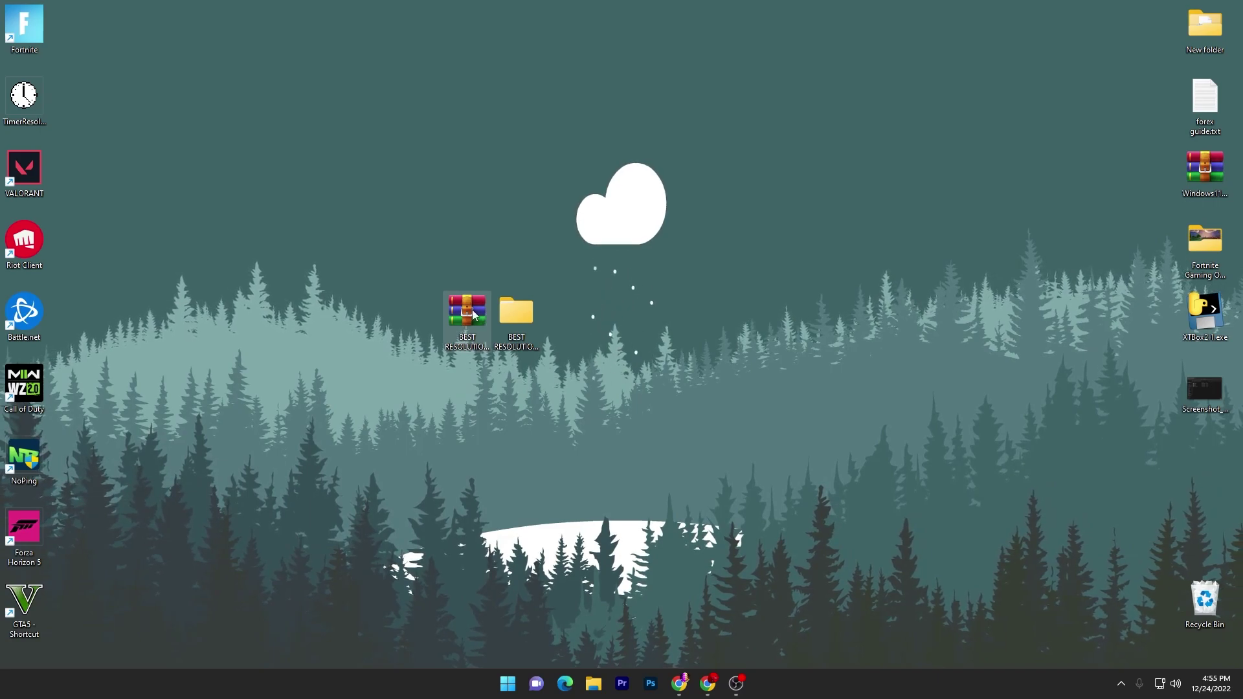
Check the archive's WinRAR options, then open the extracted BEST RESOLUTIONS IN FORTNITE CHAPTER 4 folder
{"action": "right_click", "coordinate": [473, 310]}
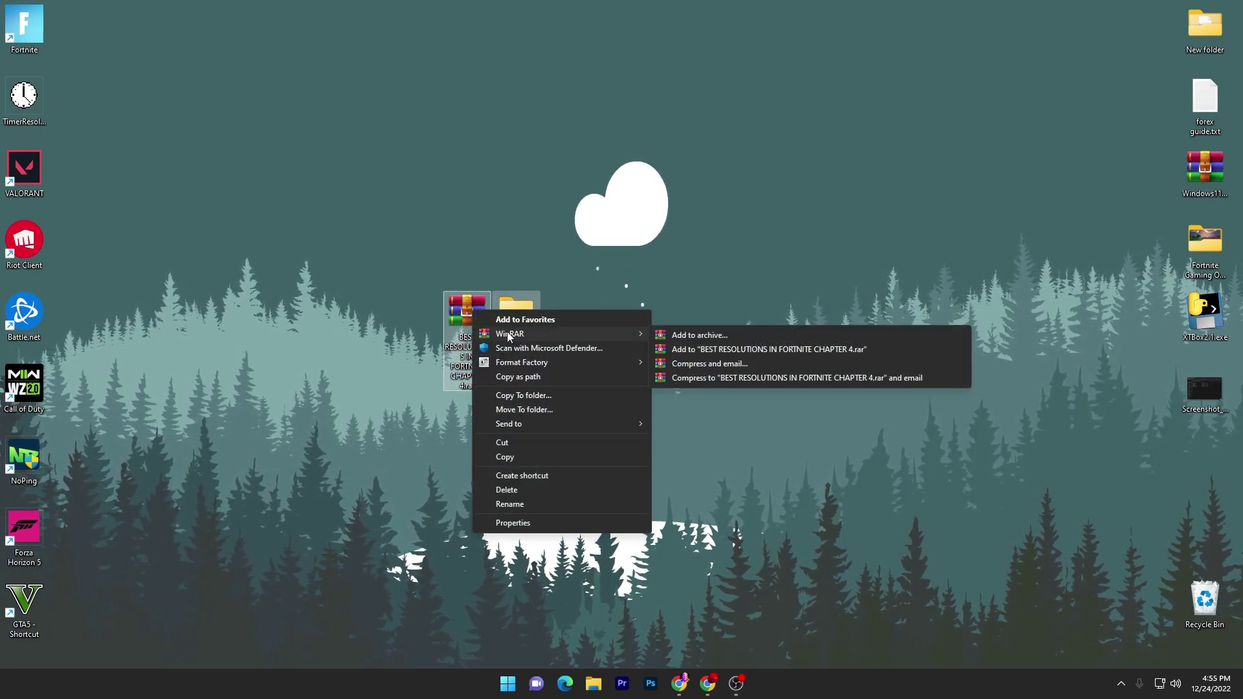
{"action": "key", "text": "Escape"}
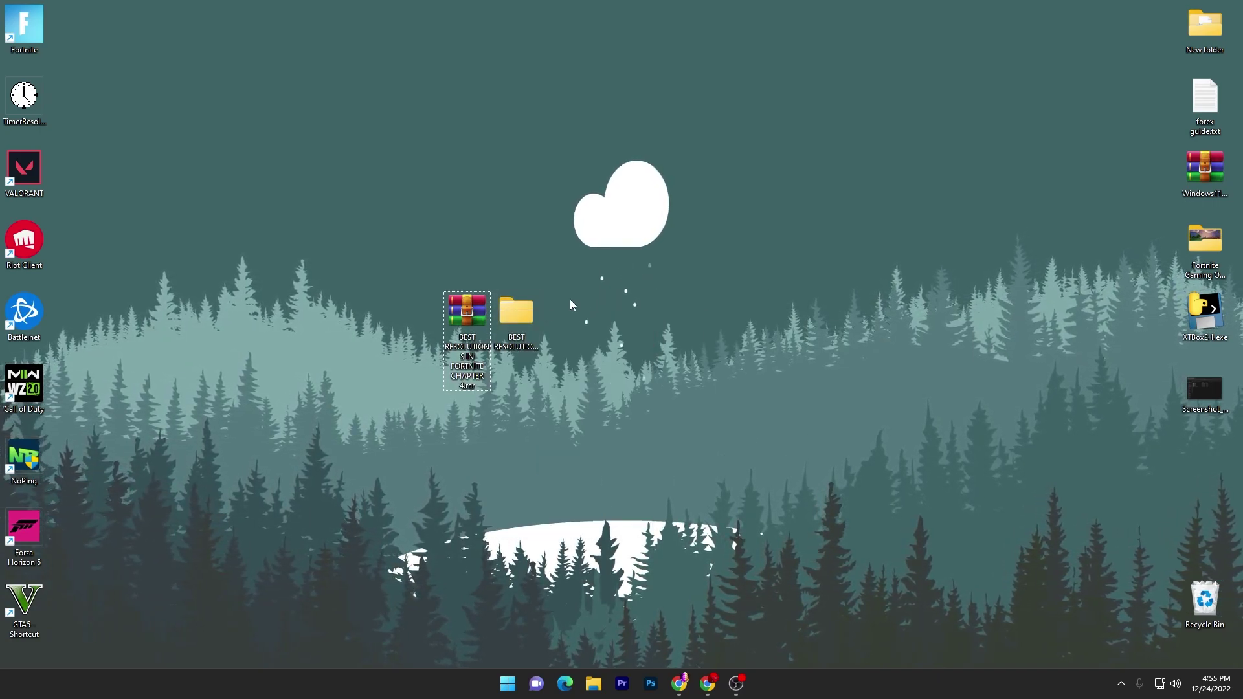
{"action": "double_click", "coordinate": [517, 307]}
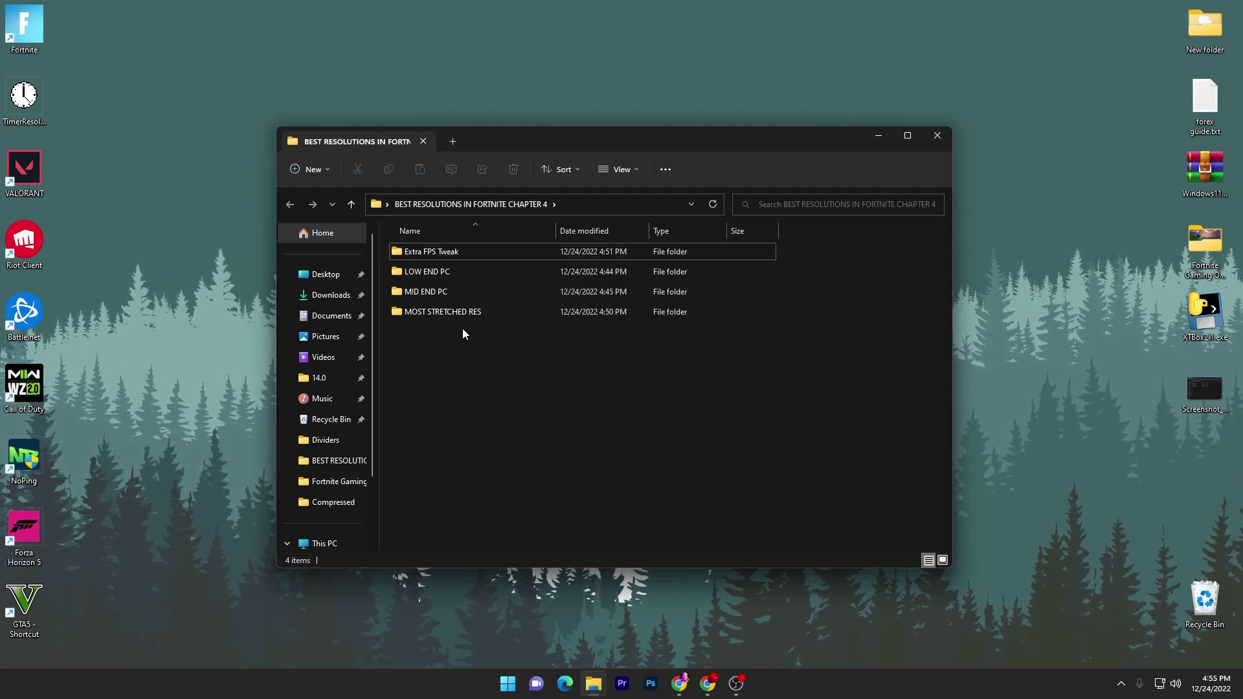
Open the MID END PC folder and bring up the actions for GameUserSettings.ini
{"action": "double_click", "coordinate": [447, 292]}
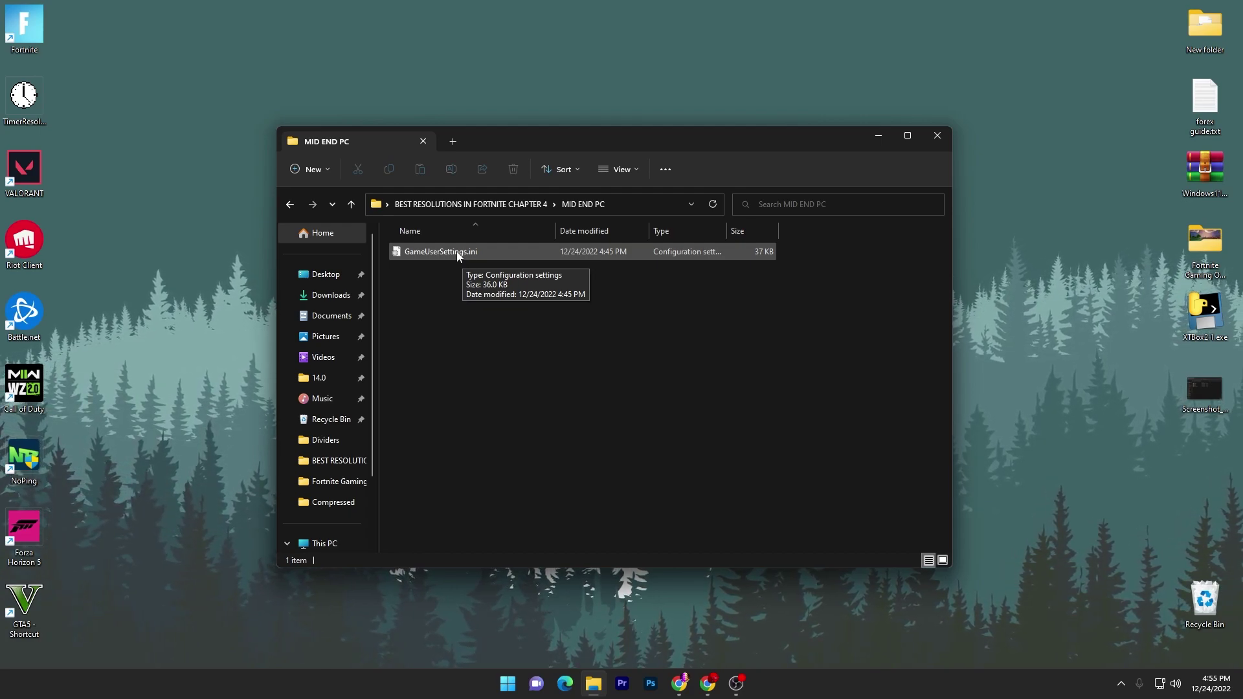
{"action": "right_click", "coordinate": [454, 252]}
Edit GameUserSettings.ini in maximized Notepad and scroll to ResolutionSizeX=1280 and ResolutionSizeY=960
{"action": "left_click", "coordinate": [452, 270]}
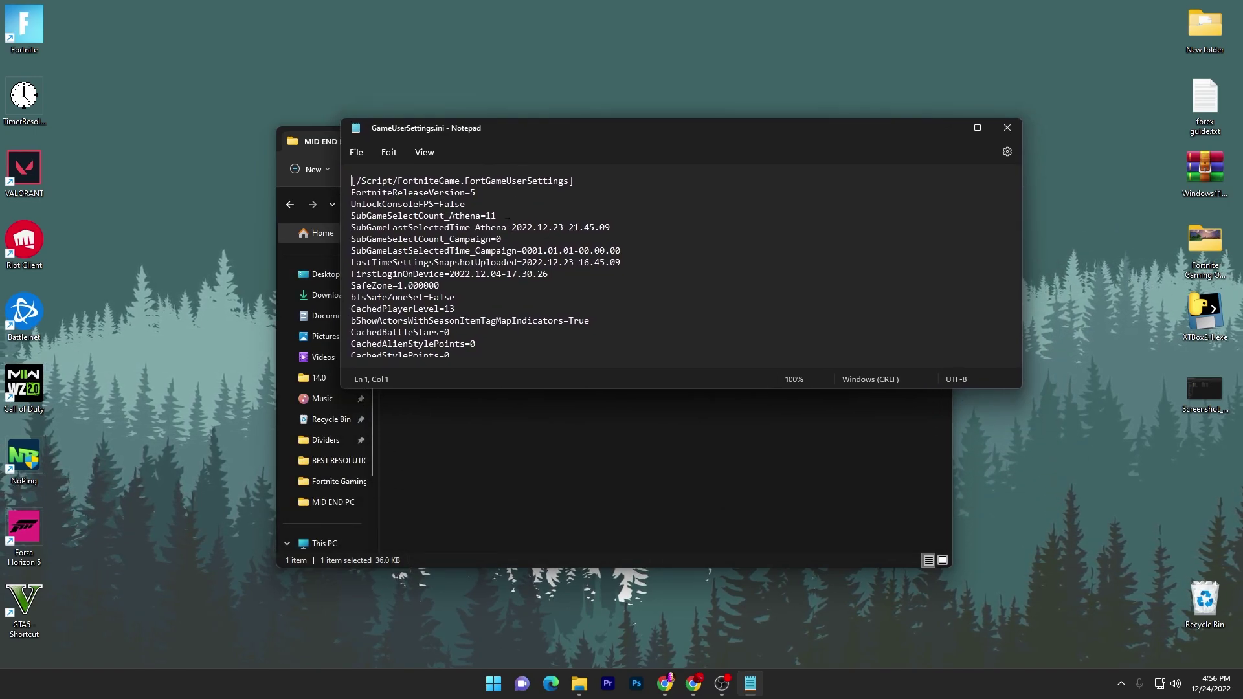
{"action": "scroll", "coordinate": [508, 226], "scroll_direction": "down", "scroll_amount": 20}
{"action": "double_click", "coordinate": [623, 130]}
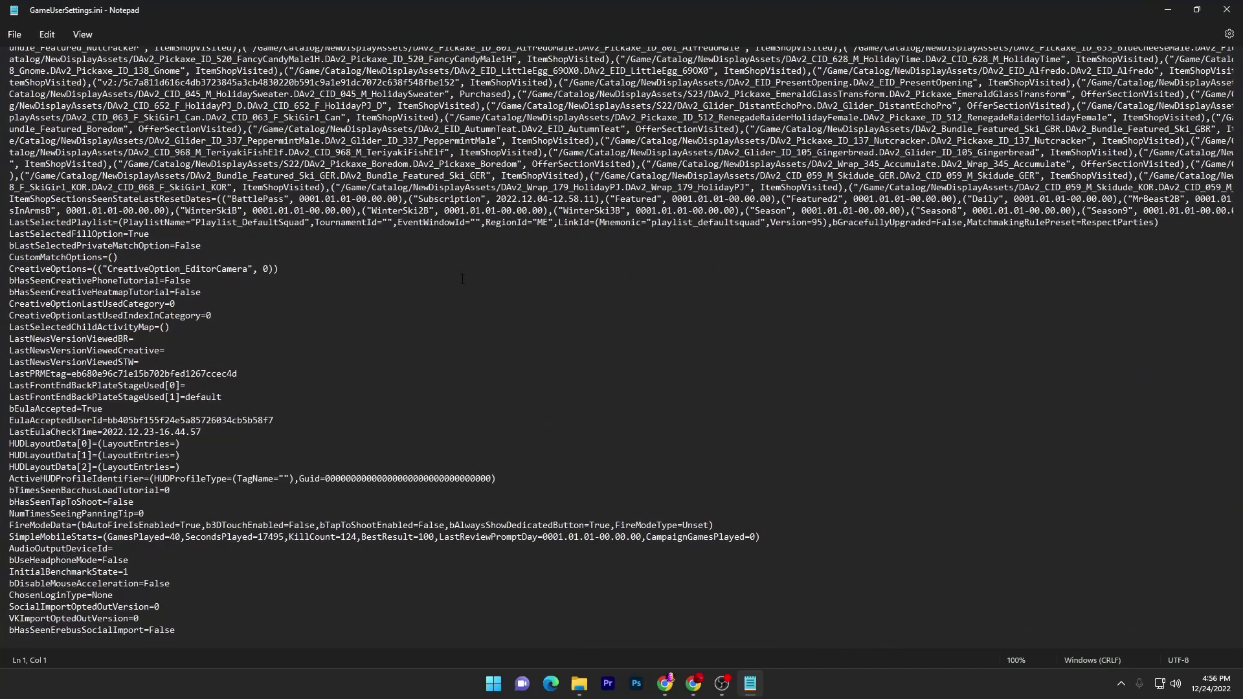
{"action": "scroll", "coordinate": [462, 278], "scroll_direction": "down", "scroll_amount": 20}
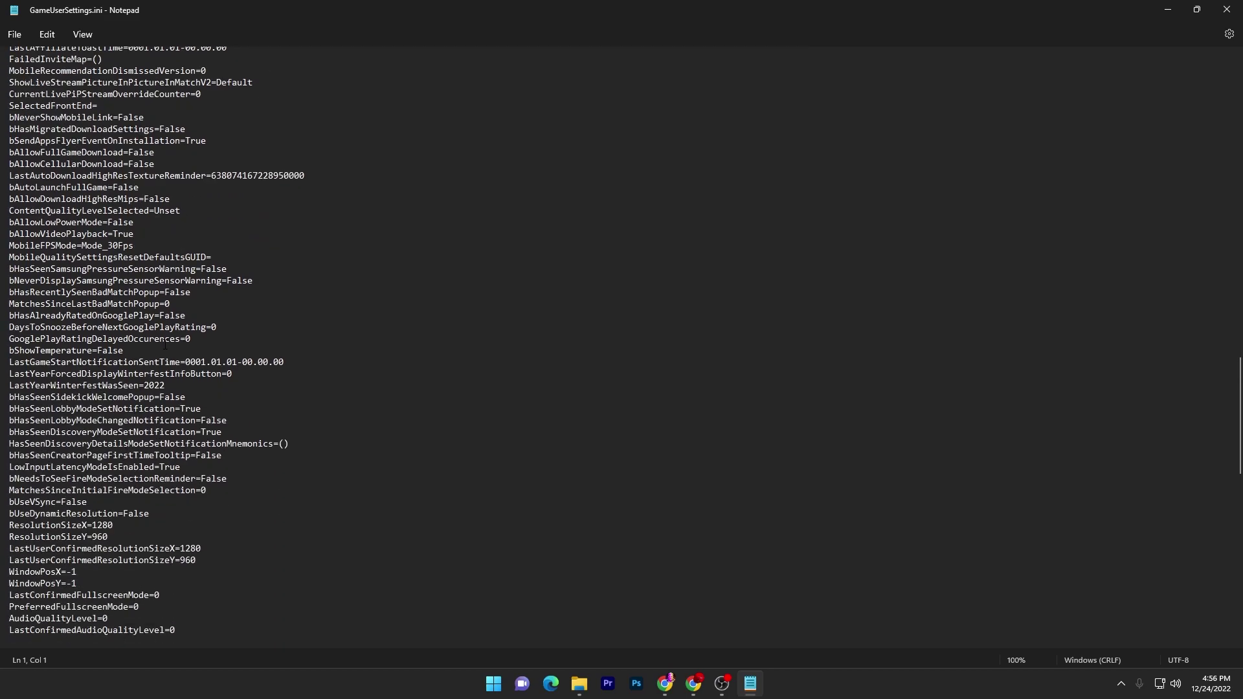
{"action": "scroll", "coordinate": [164, 346], "scroll_direction": "down", "scroll_amount": 4}
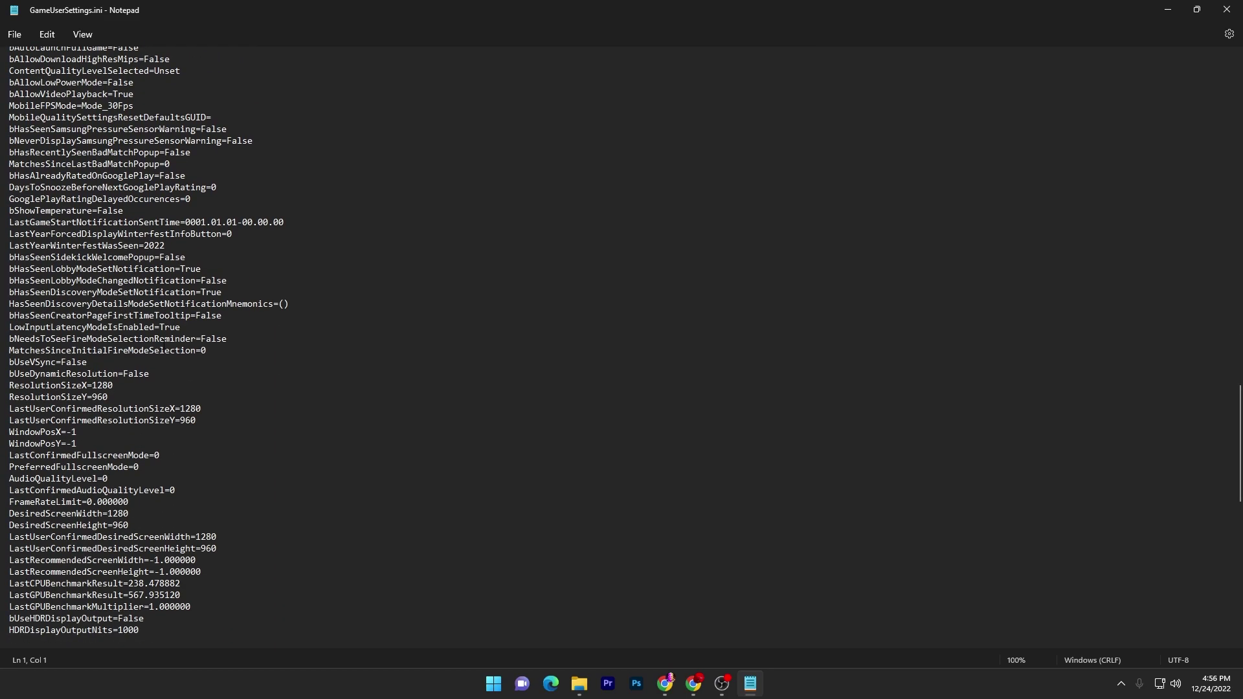
{"action": "scroll", "coordinate": [1, 295], "scroll_direction": "down", "scroll_amount": 10}
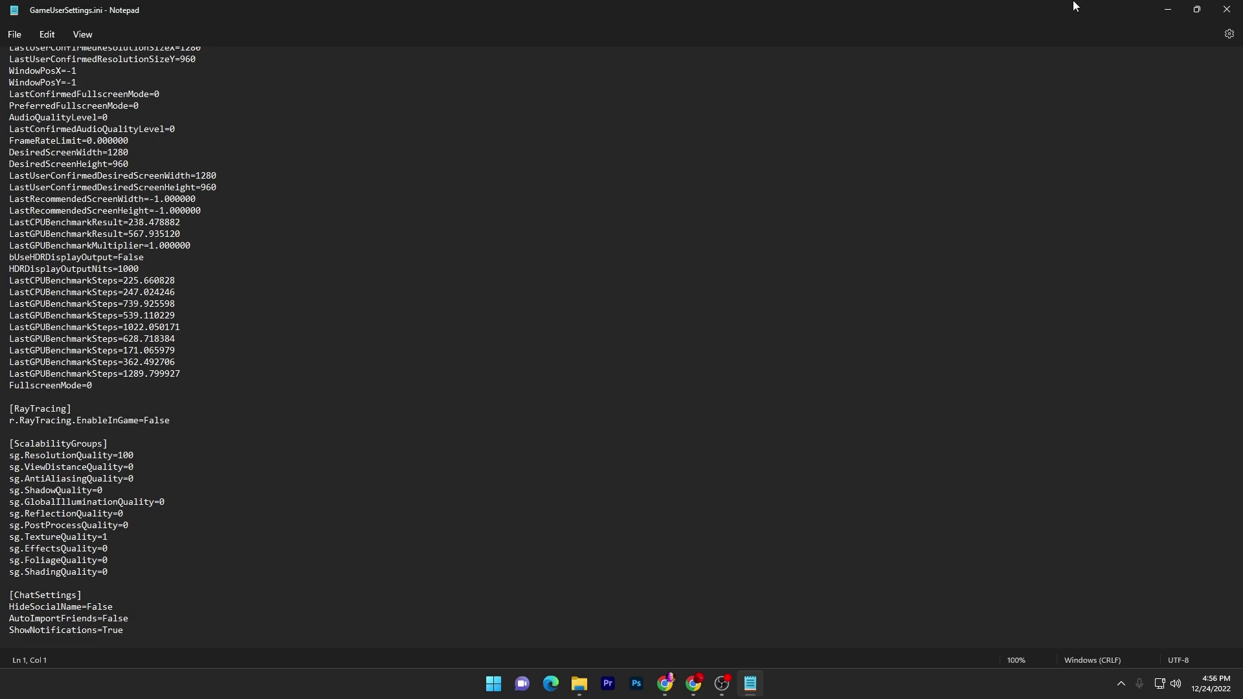
Close Notepad and copy the MID END PC GameUserSettings.ini
{"action": "left_click", "coordinate": [1227, 9]}
{"action": "right_click", "coordinate": [439, 252]}
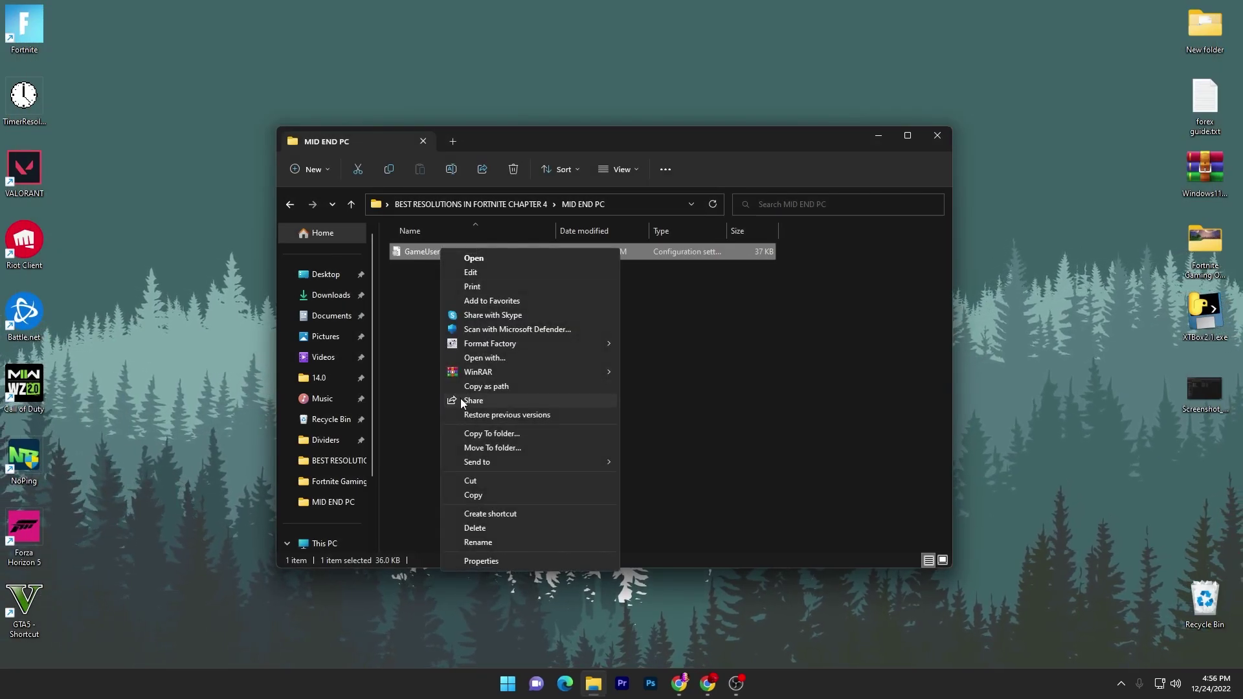
{"action": "left_click", "coordinate": [483, 496]}
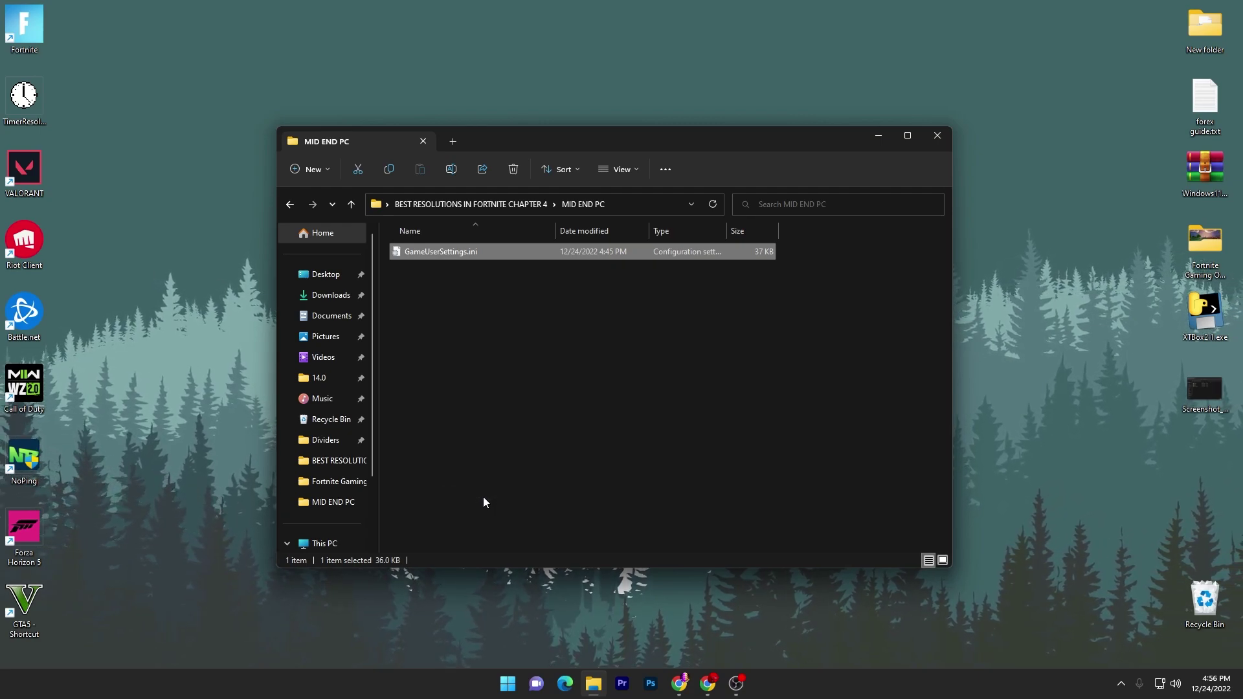
Navigate to AppData\Local\FortniteGame\Saved\Config\WindowsClient
{"action": "key", "text": "super+r"}
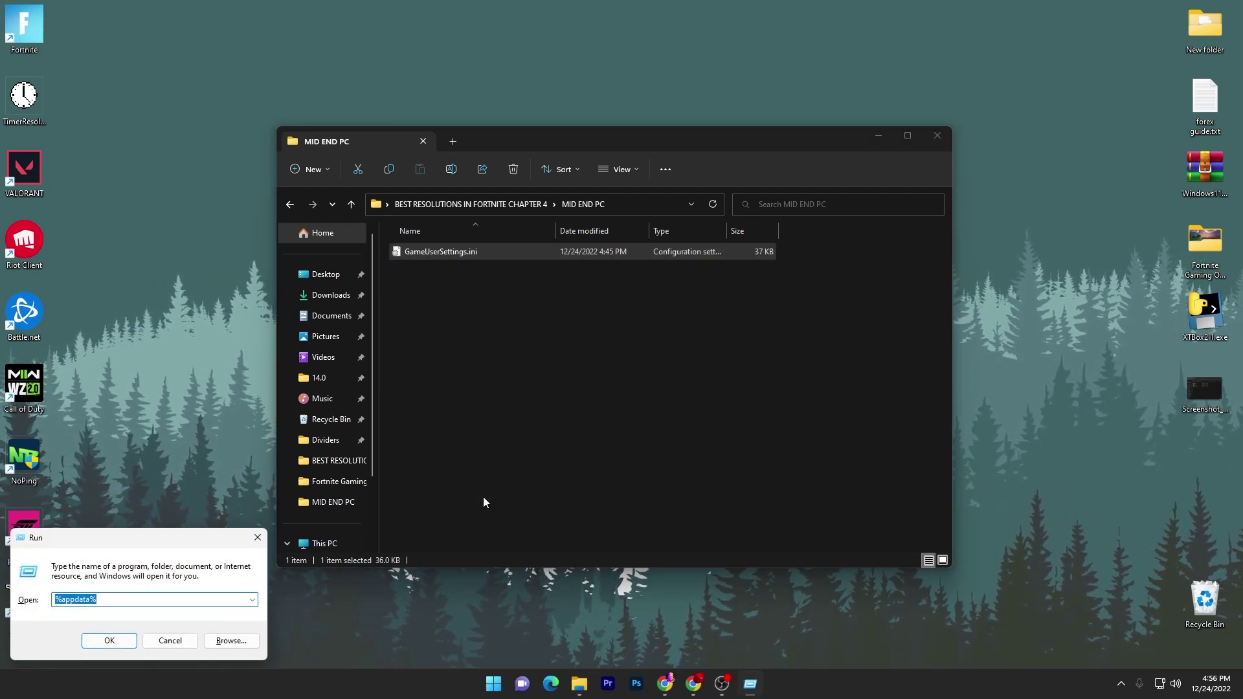
{"action": "left_click", "coordinate": [119, 640]}
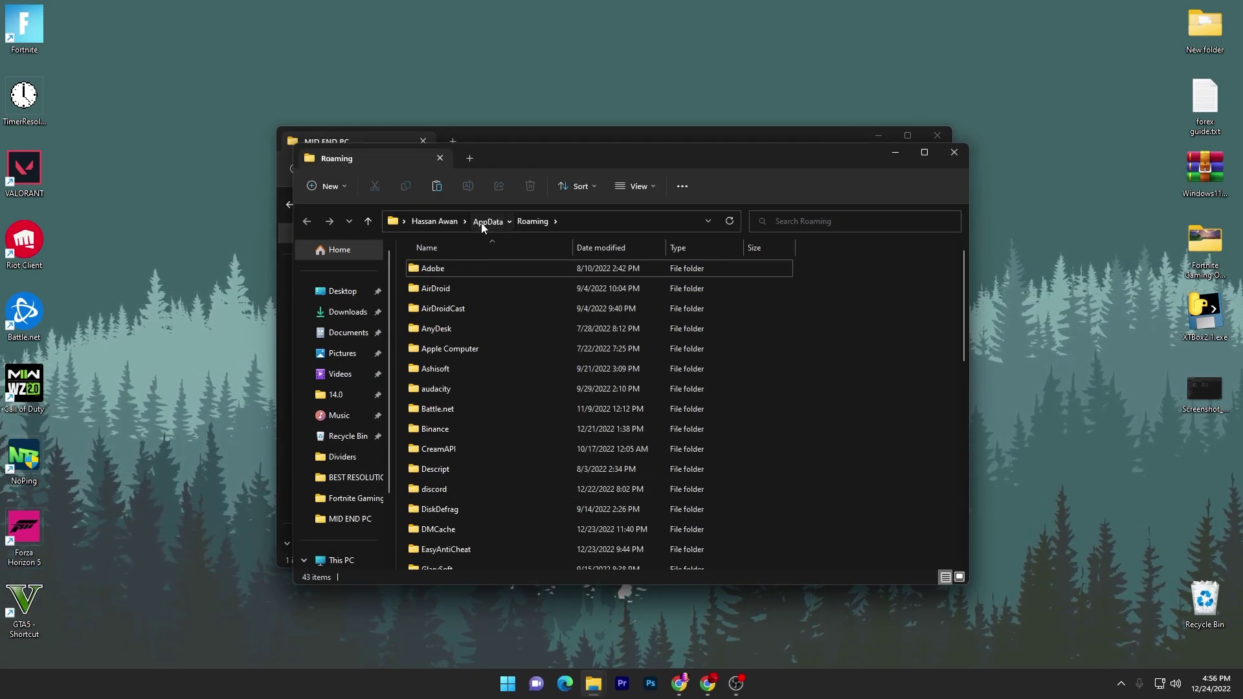
{"action": "left_click", "coordinate": [482, 221]}
{"action": "double_click", "coordinate": [439, 266]}
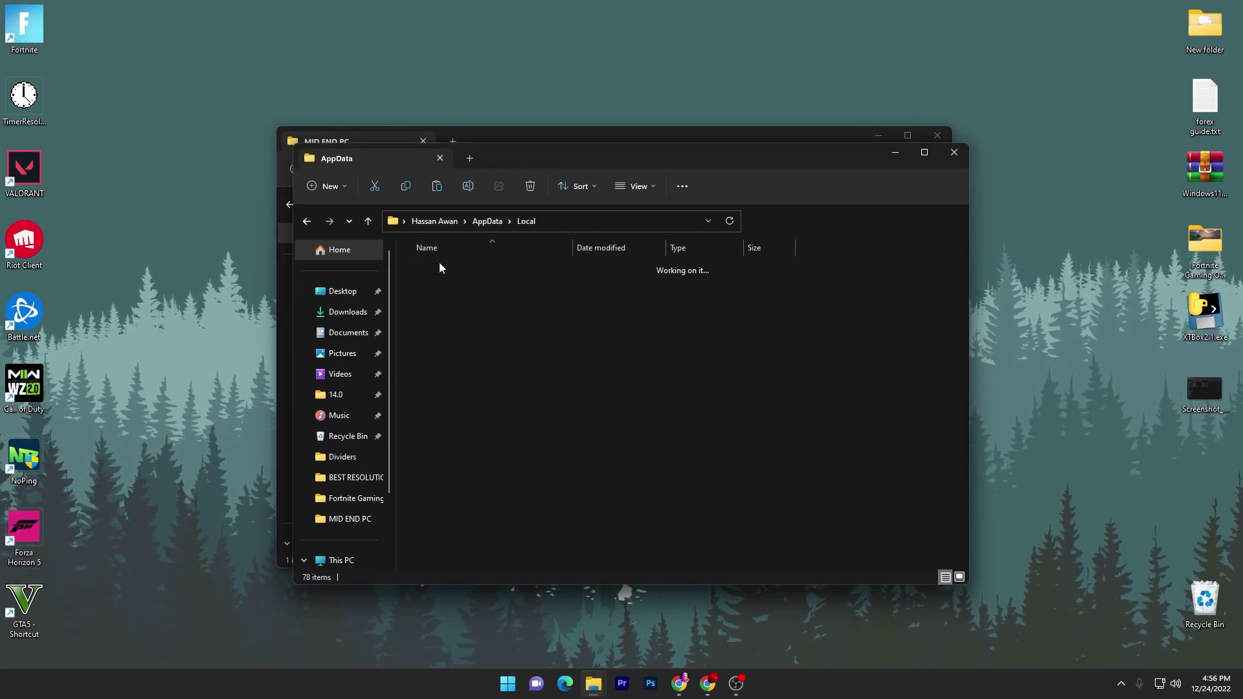
{"action": "type", "text": "fortnite"}
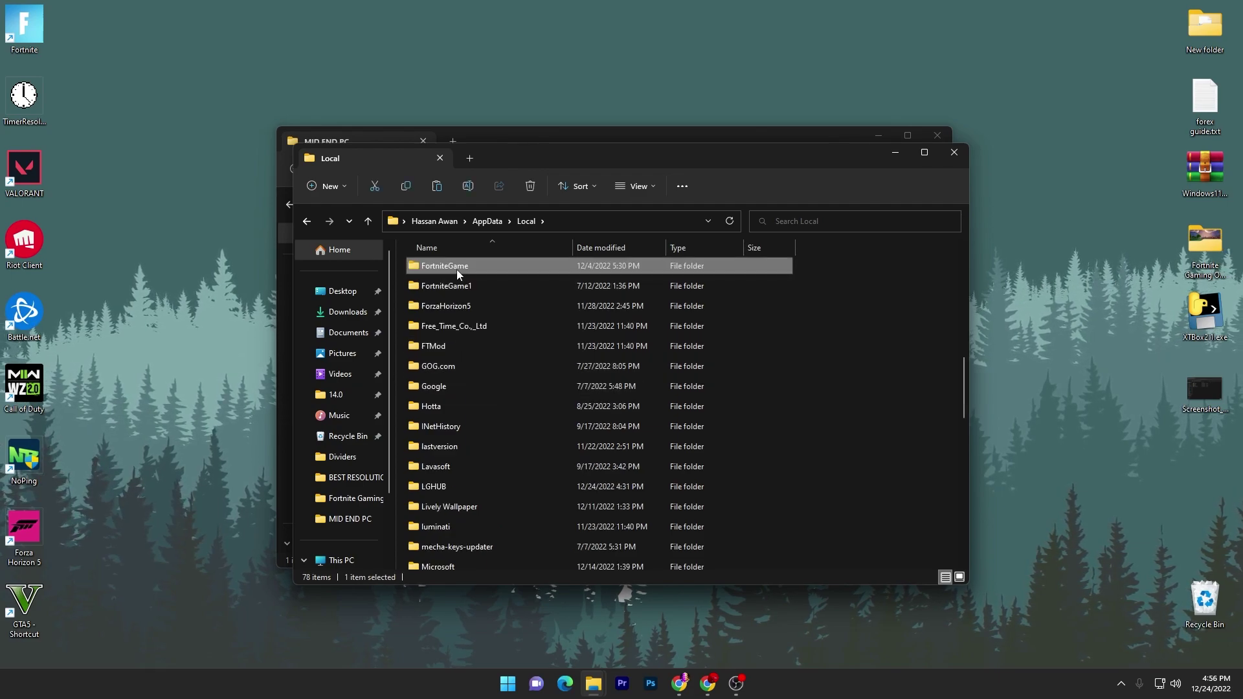
{"action": "double_click", "coordinate": [456, 269]}
{"action": "double_click", "coordinate": [436, 268]}
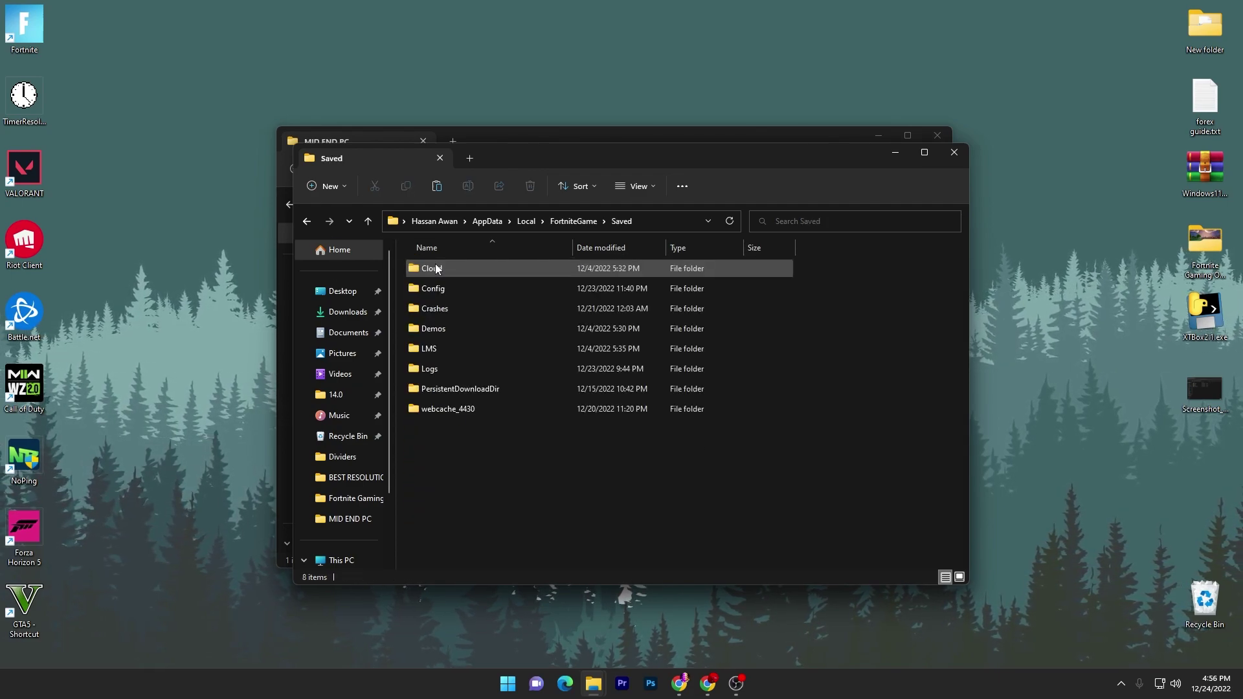
{"action": "double_click", "coordinate": [444, 288]}
{"action": "double_click", "coordinate": [444, 288]}
Paste GameUserSettings.ini there, replacing the existing file, and close both Explorer windows
{"action": "right_click", "coordinate": [482, 348]}
{"action": "mouse_move", "coordinate": [511, 388]}
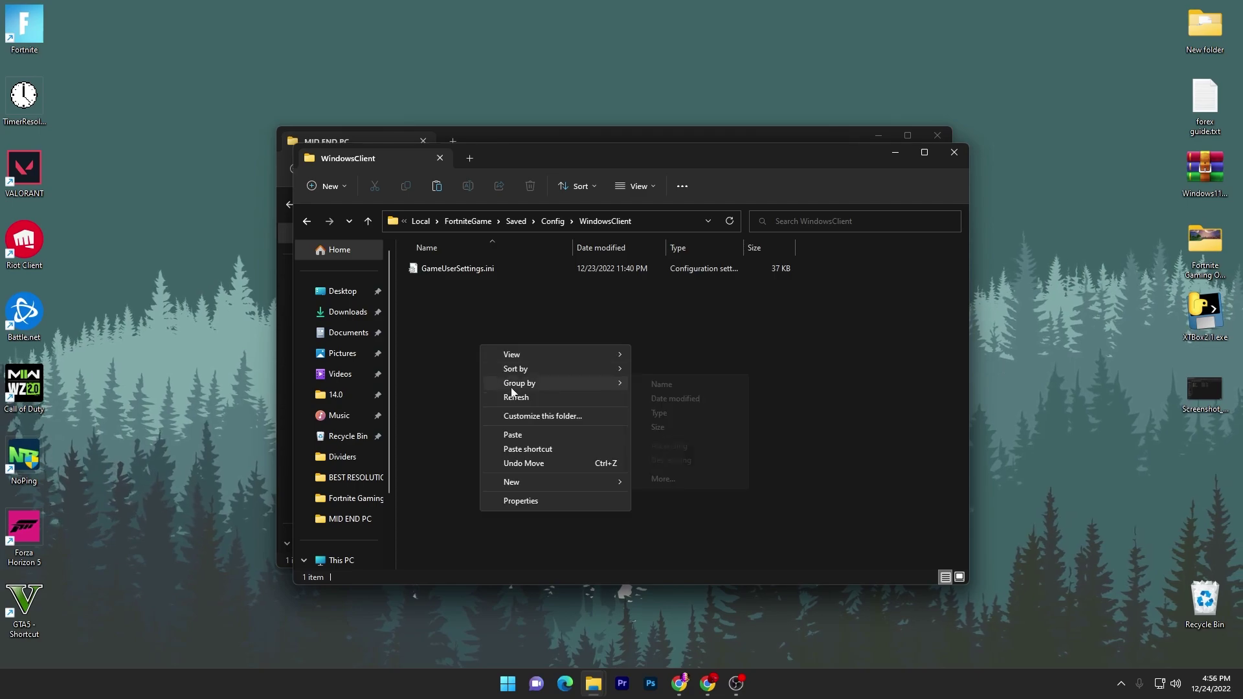
{"action": "left_click", "coordinate": [513, 435]}
{"action": "left_click", "coordinate": [550, 258]}
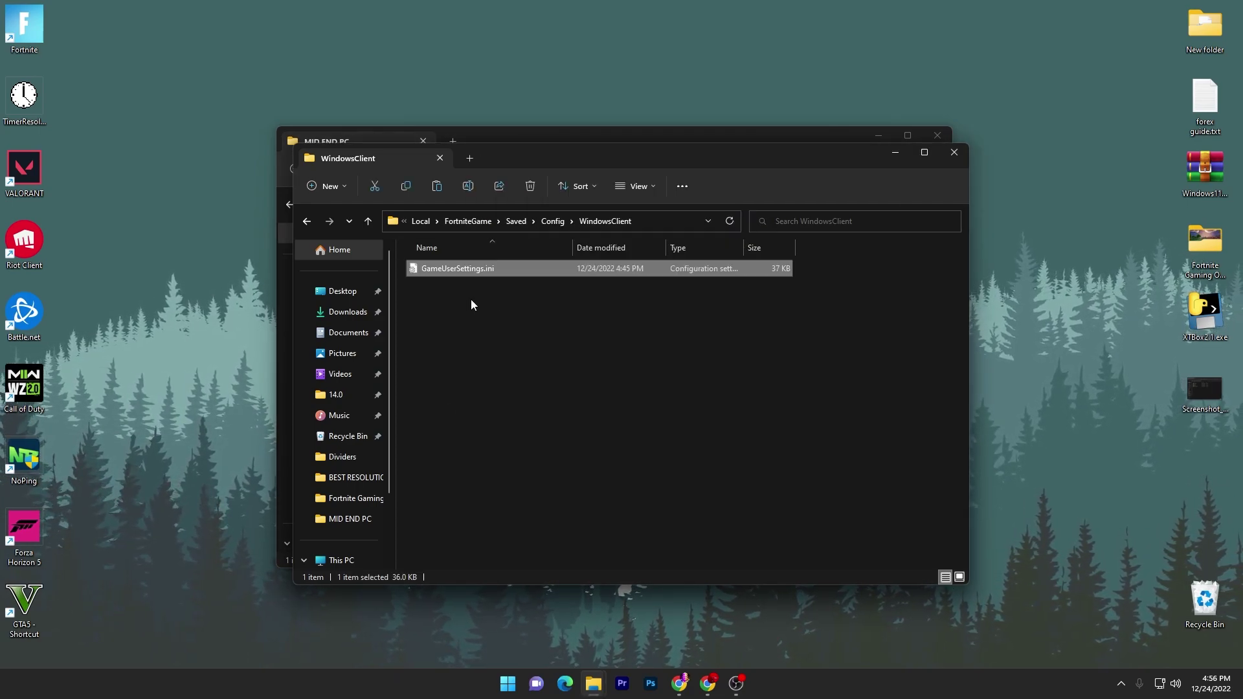
{"action": "left_click", "coordinate": [954, 153]}
{"action": "left_click", "coordinate": [935, 137]}
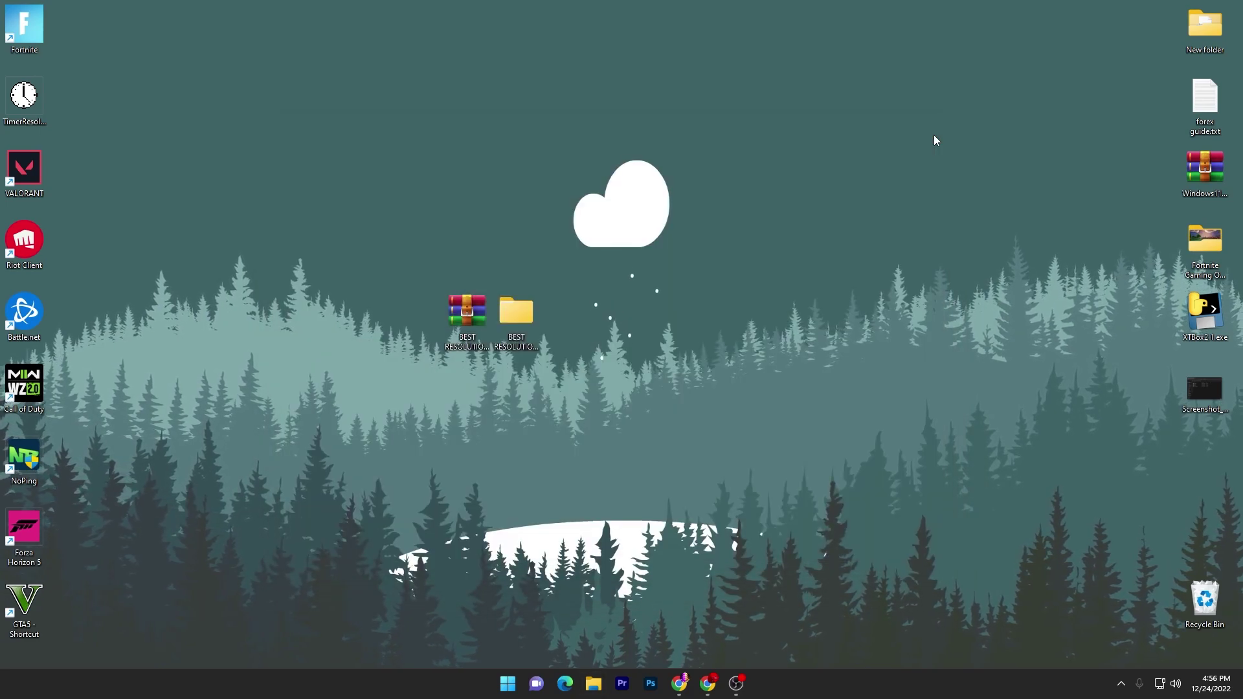
{"action": "right_click", "coordinate": [654, 179]}
Open NVIDIA Control Panel, reposition it, and go to Display > Change resolution
{"action": "left_click", "coordinate": [709, 281]}
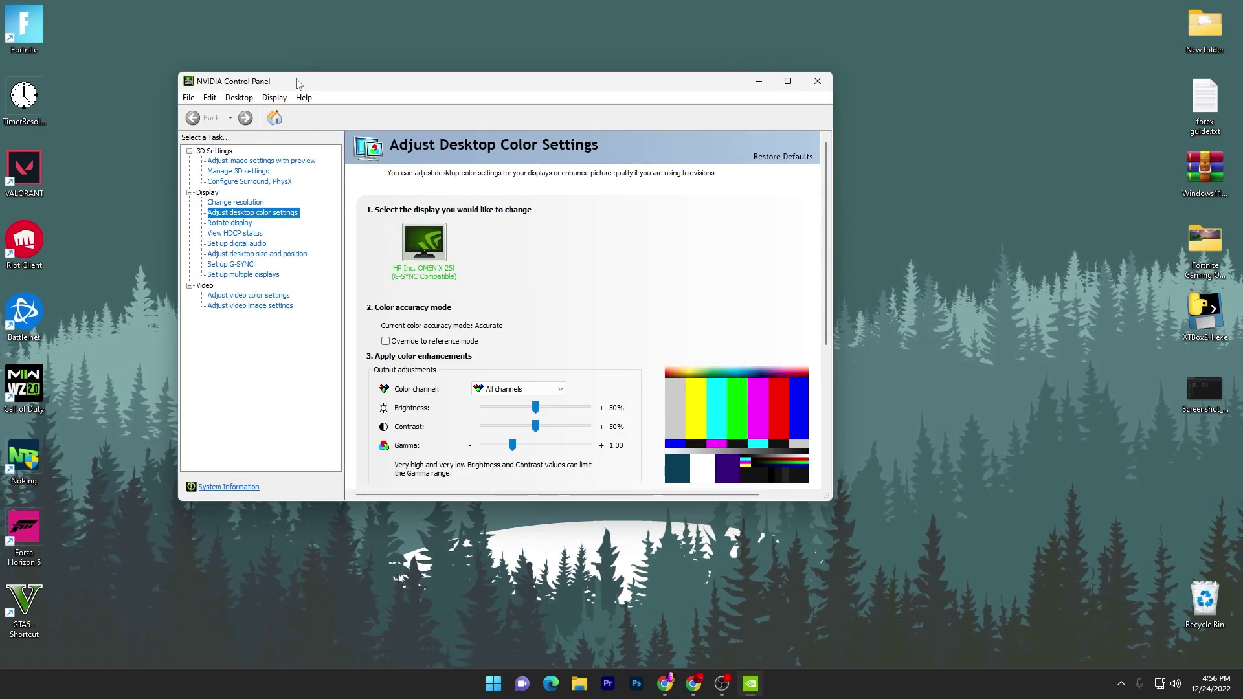
{"action": "left_click_drag", "start_coordinate": [300, 83], "coordinate": [454, 102]}
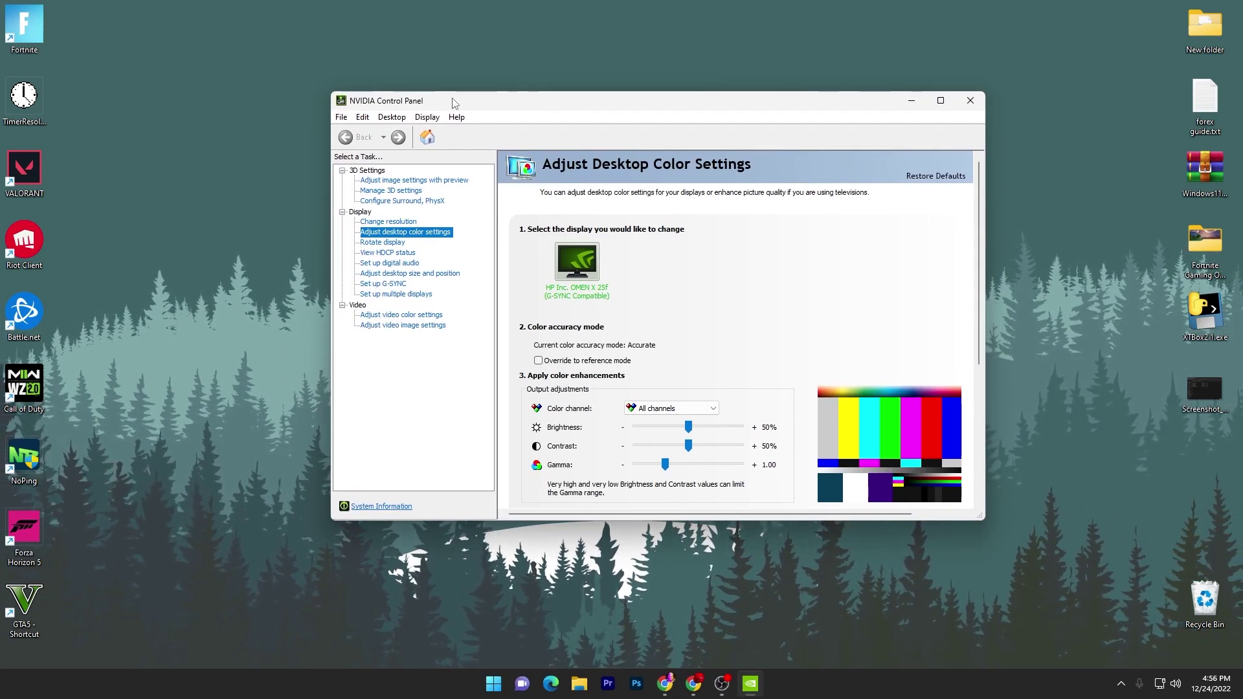
{"action": "left_click", "coordinate": [379, 222]}
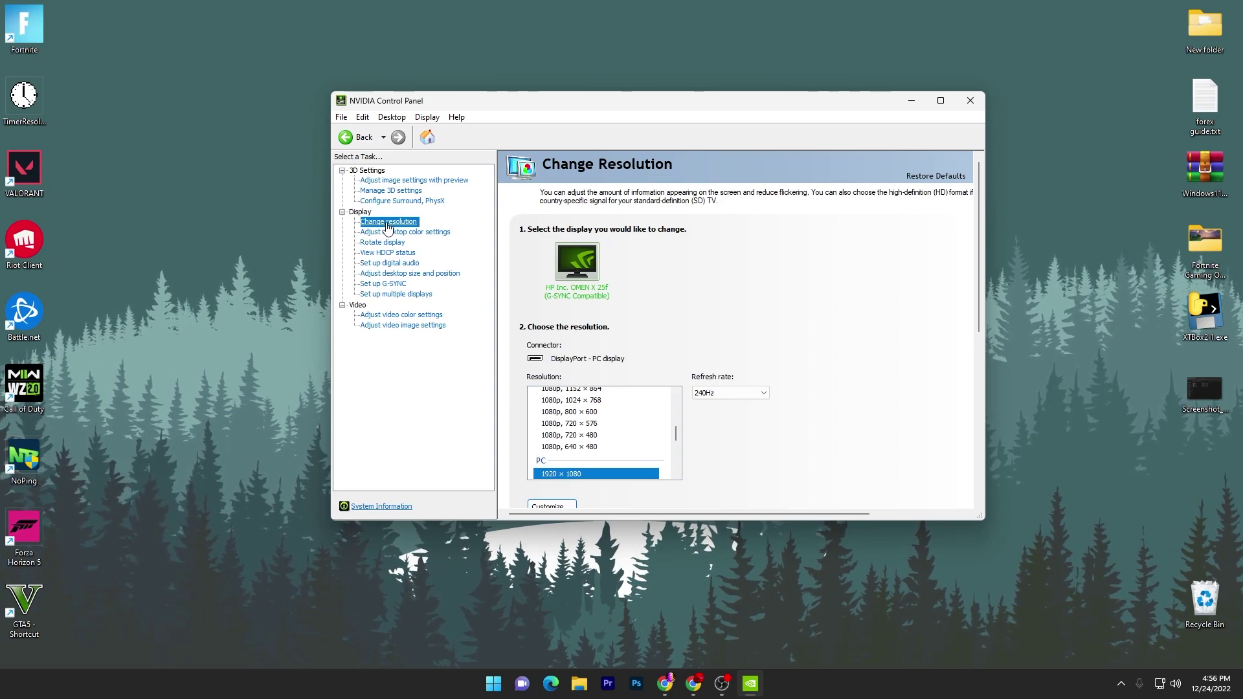
{"action": "scroll", "coordinate": [596, 462], "scroll_direction": "down", "scroll_amount": 1}
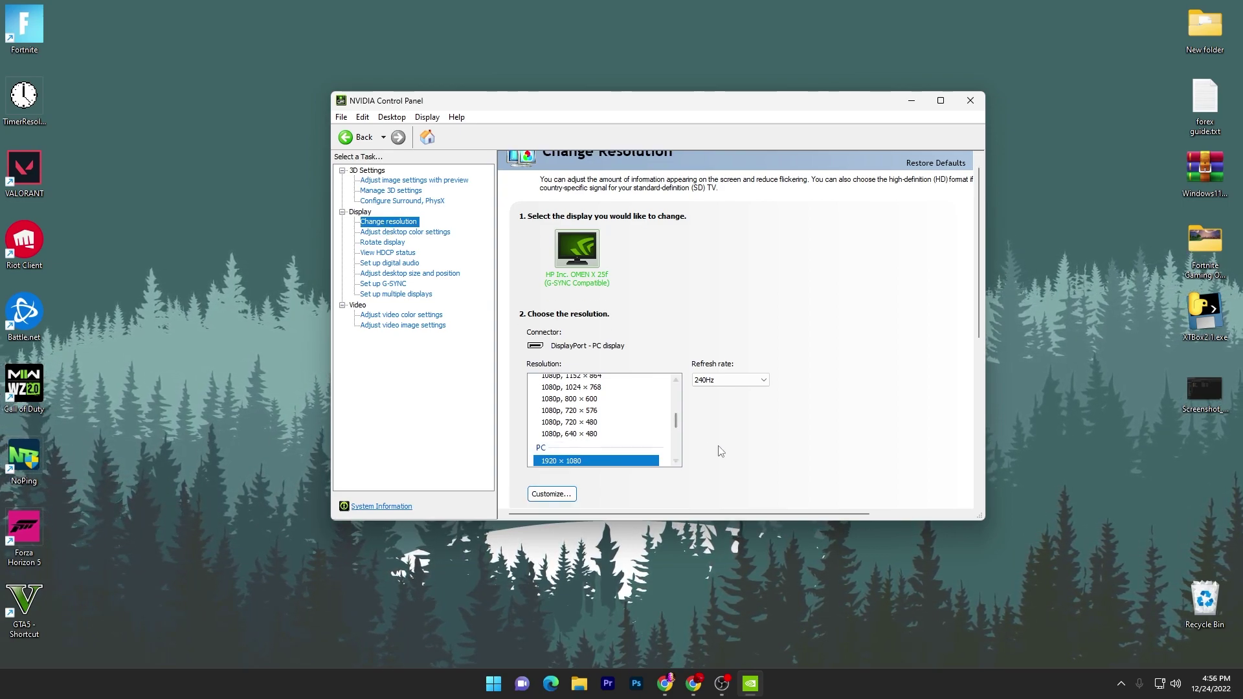
{"action": "left_click", "coordinate": [562, 469]}
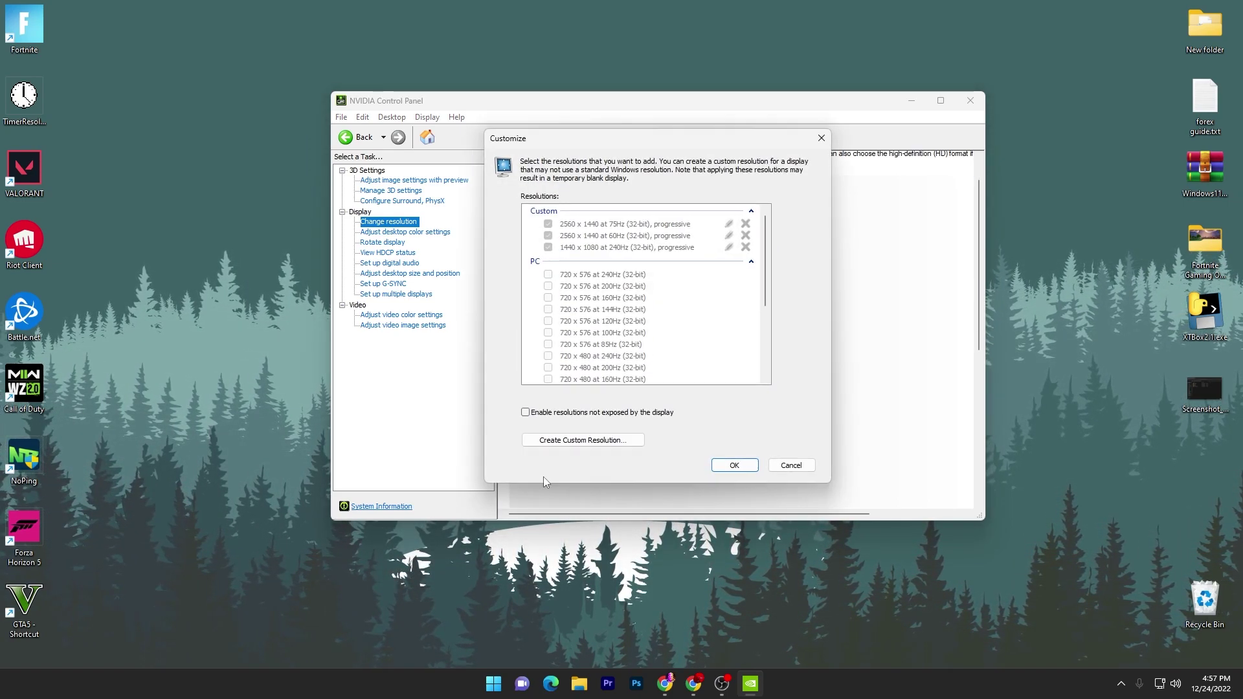
{"action": "left_click", "coordinate": [562, 440]}
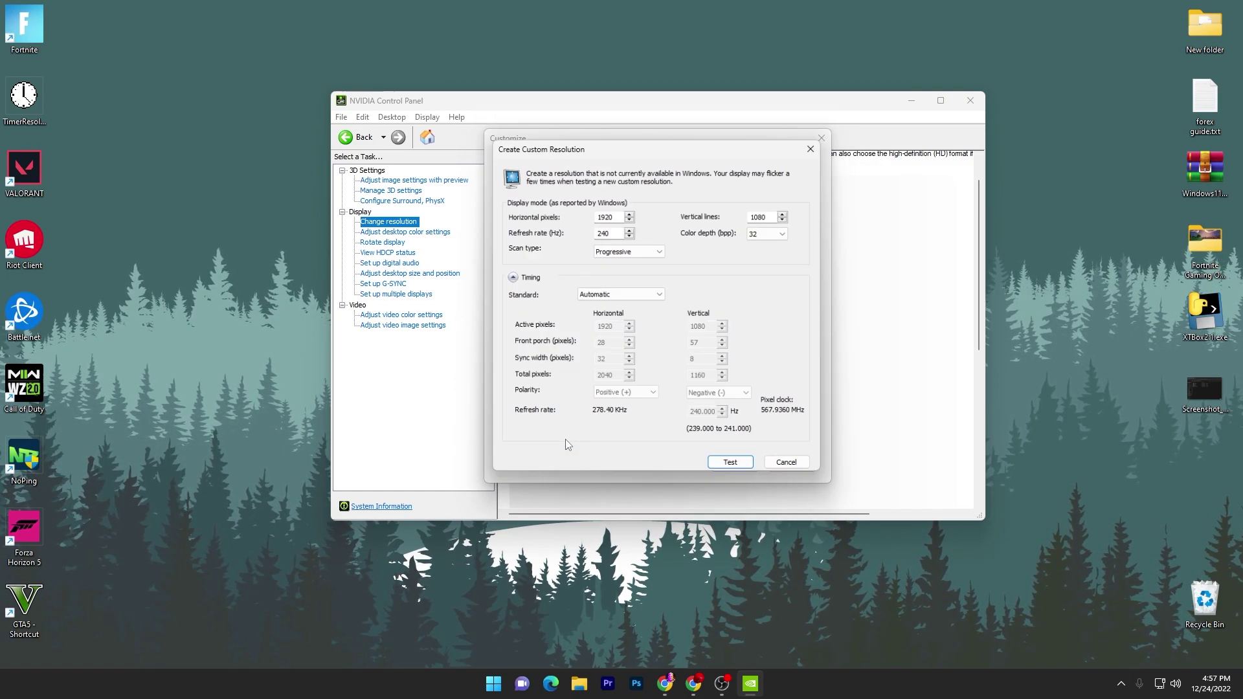
{"action": "double_click", "coordinate": [609, 215]}
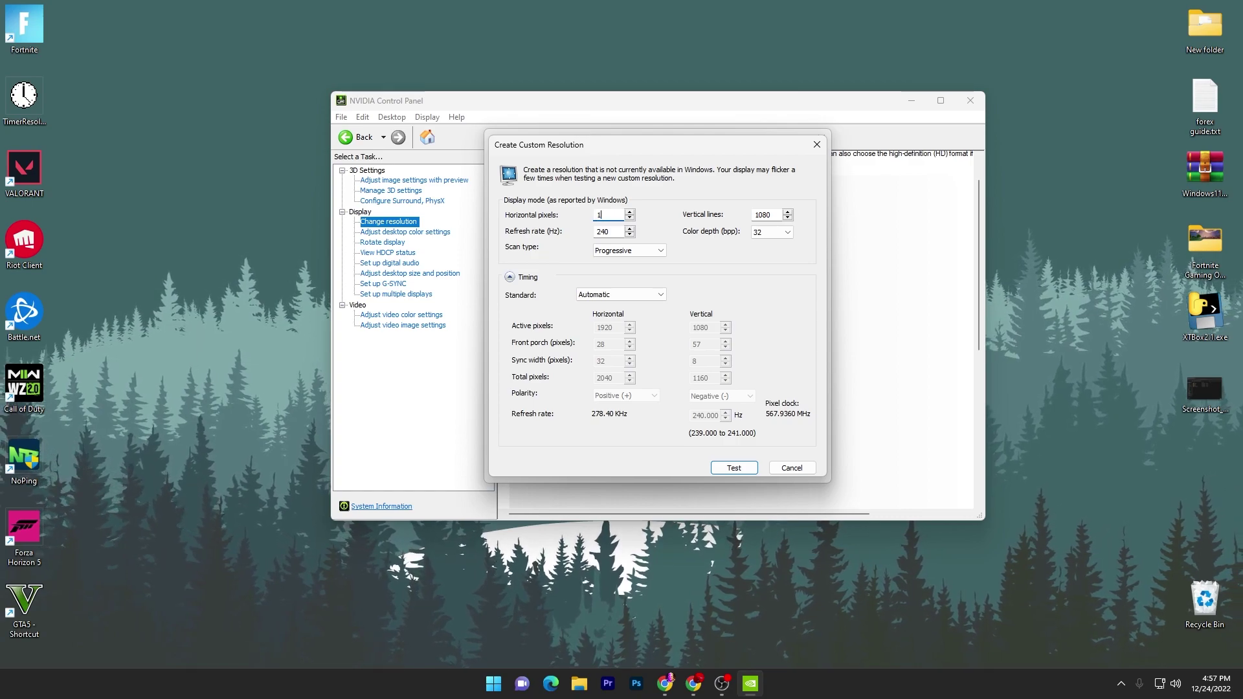
{"action": "type", "text": "1280"}
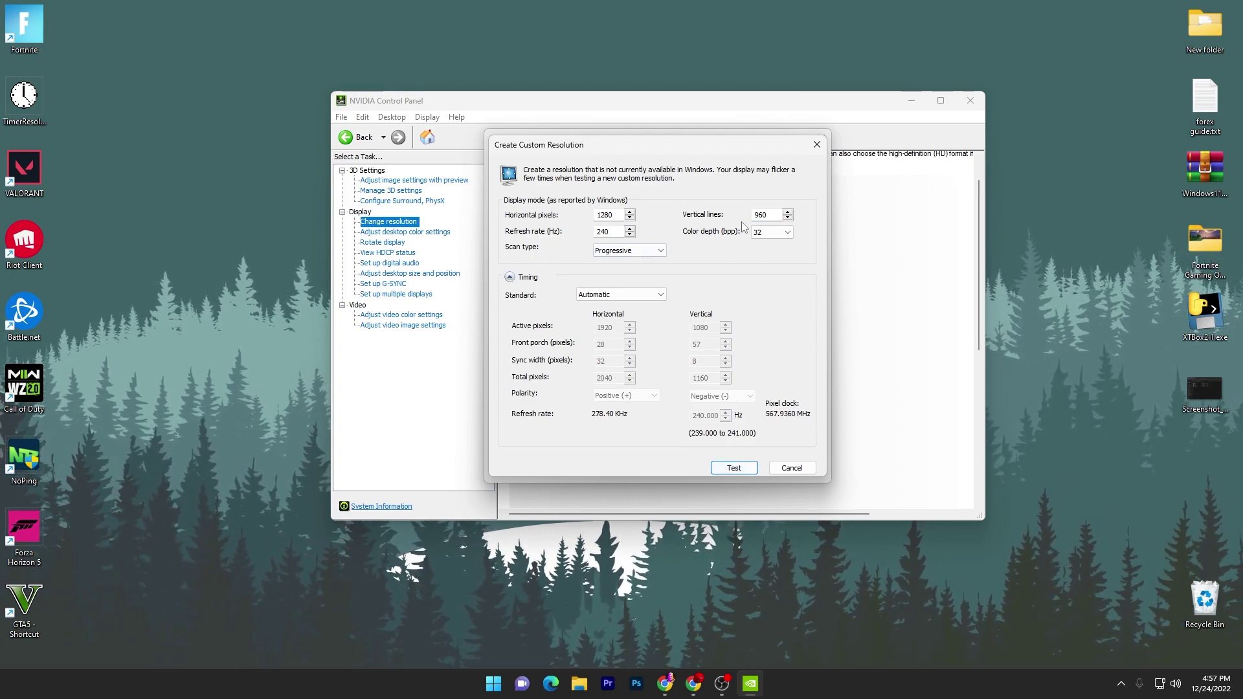
{"action": "left_click_drag", "start_coordinate": [590, 144], "coordinate": [477, 215]}
{"action": "left_click", "coordinate": [702, 216]}
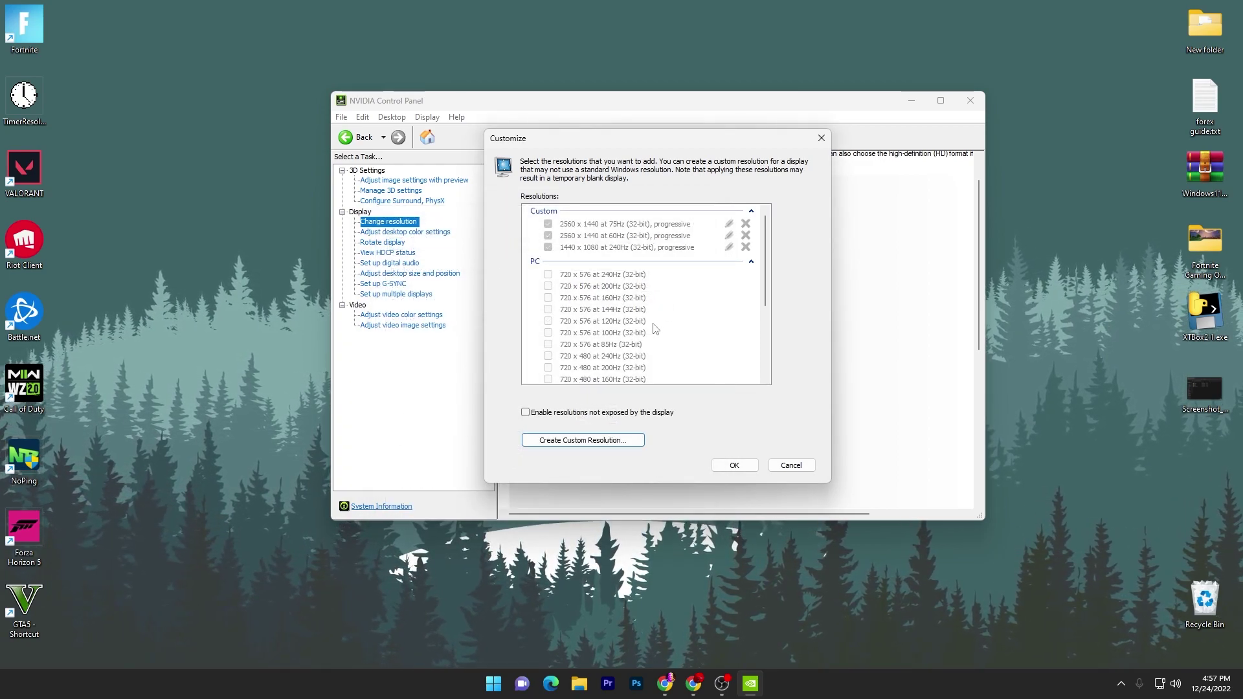
Enable 'resolutions not exposed by the display' and confirm the customization with OK
{"action": "left_click", "coordinate": [525, 415]}
{"action": "scroll", "coordinate": [606, 327], "scroll_direction": "down", "scroll_amount": 4}
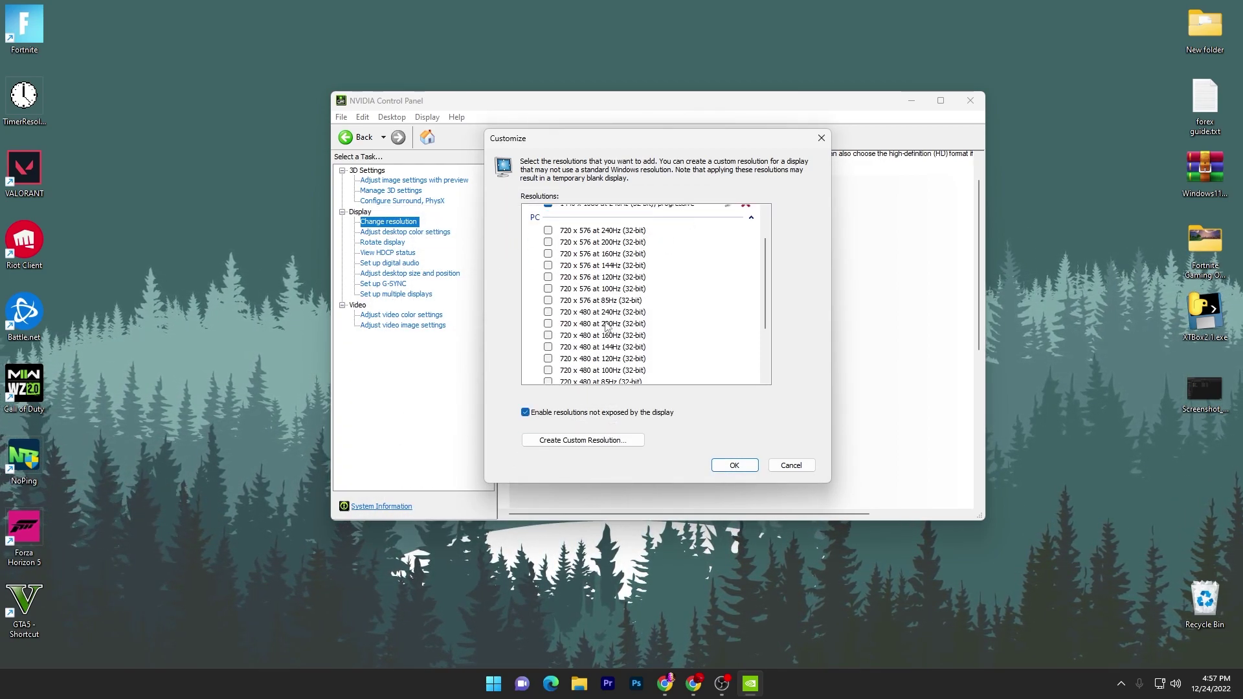
{"action": "scroll", "coordinate": [608, 335], "scroll_direction": "up", "scroll_amount": 5}
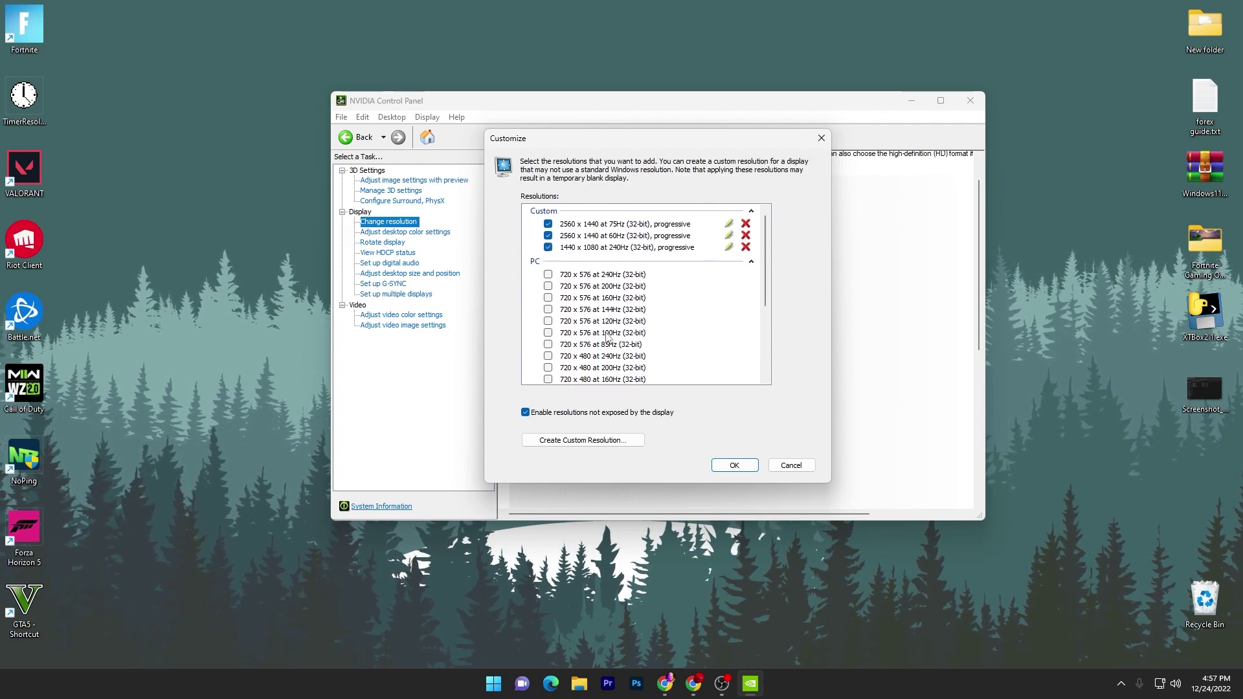
{"action": "scroll", "coordinate": [680, 385], "scroll_direction": "down", "scroll_amount": 1}
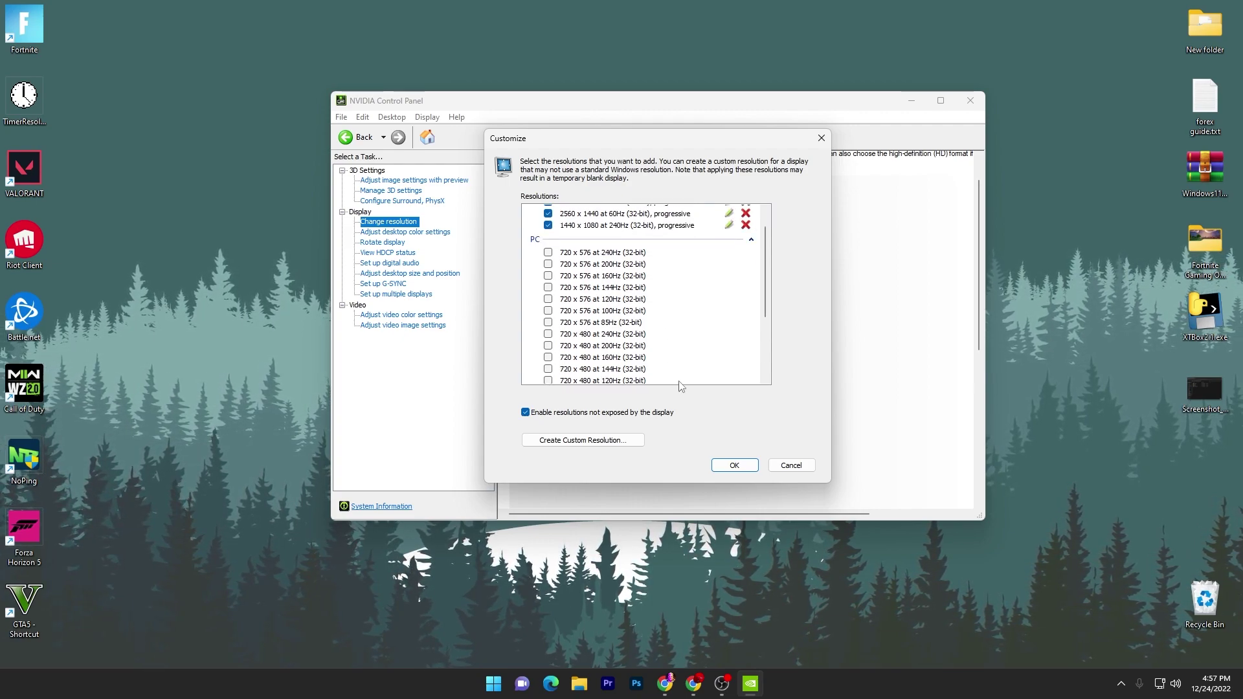
{"action": "left_click", "coordinate": [735, 466]}
Select 1280 x 960, then close the panel without applying changes
{"action": "scroll", "coordinate": [606, 386], "scroll_direction": "down", "scroll_amount": 3}
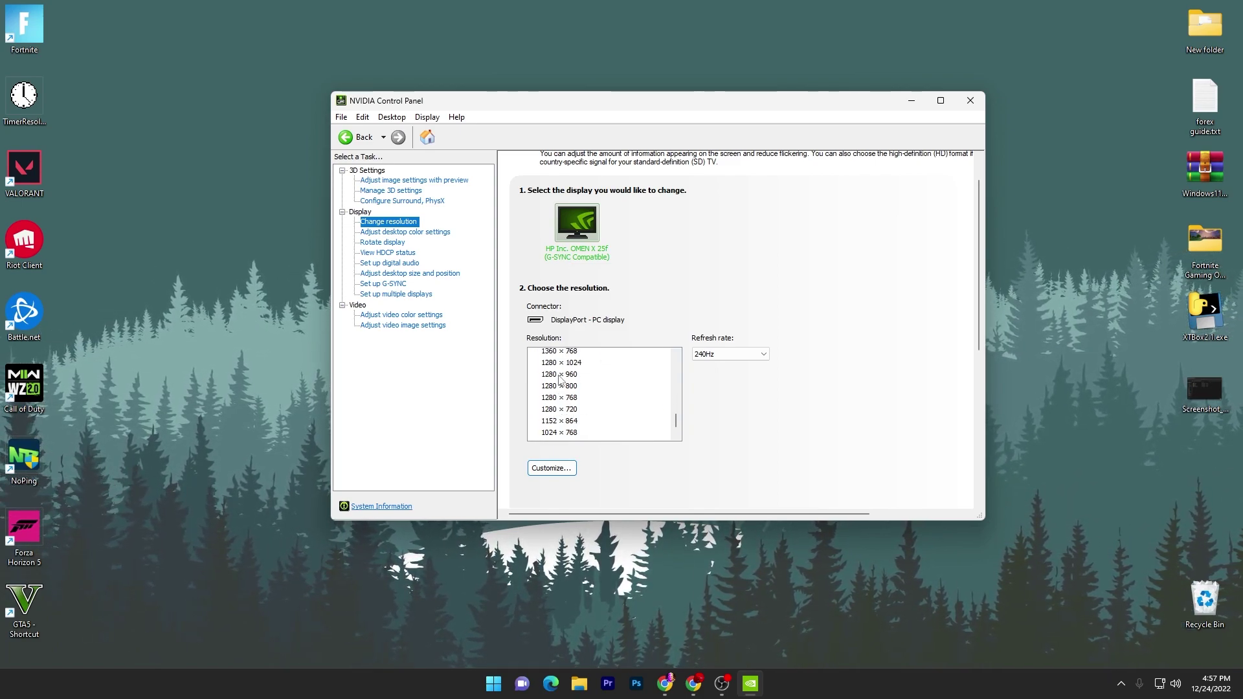
{"action": "left_click", "coordinate": [560, 375]}
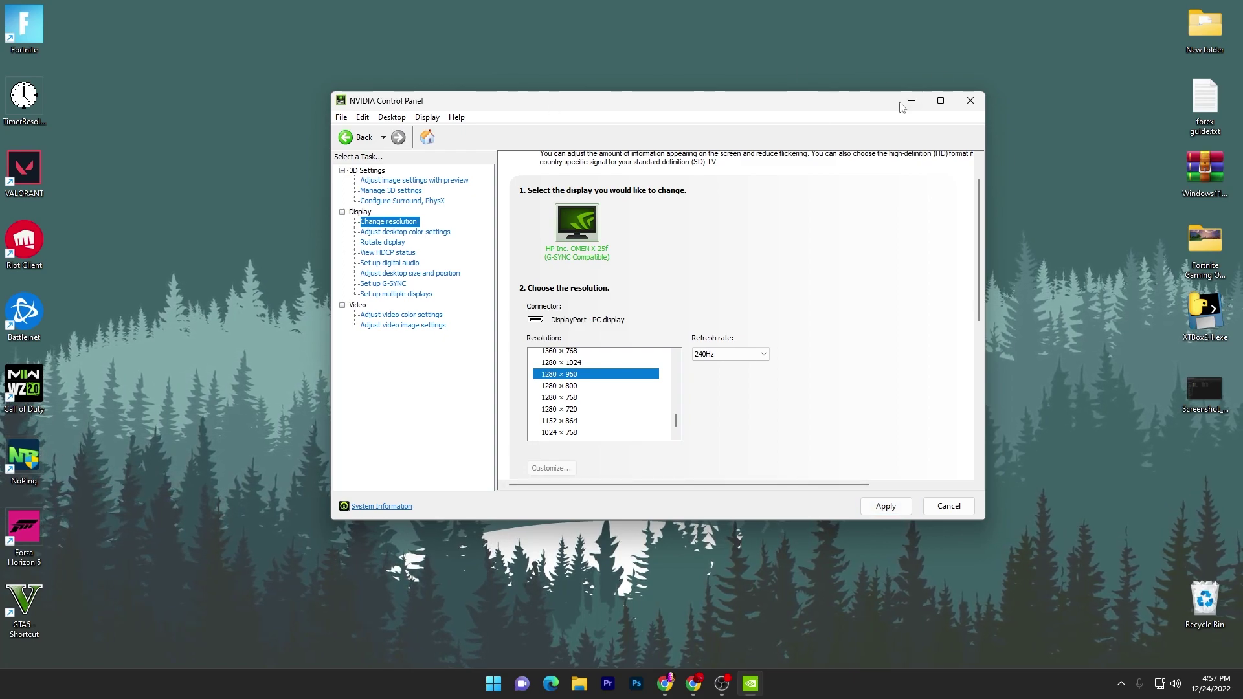
{"action": "left_click", "coordinate": [969, 101]}
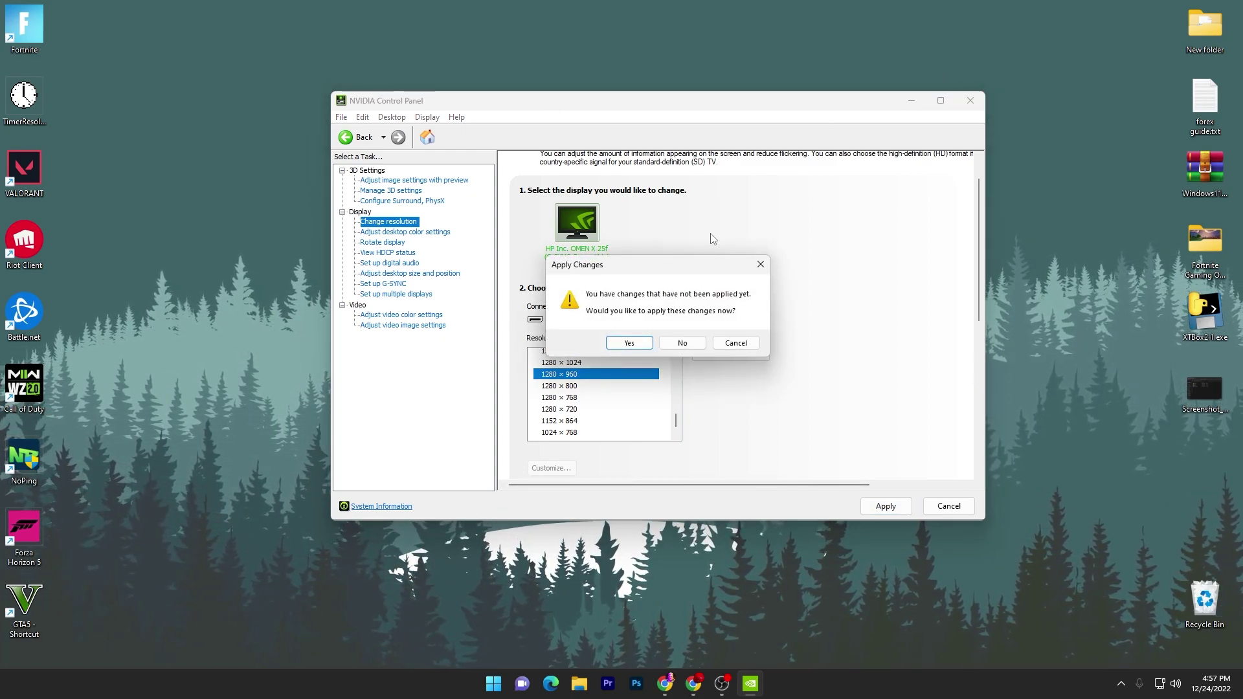
{"action": "left_click", "coordinate": [683, 343]}
Merge AddMaximumProcessorFrequency.reg from Extra FPS Tweak into the registry and confirm success
{"action": "double_click", "coordinate": [515, 319]}
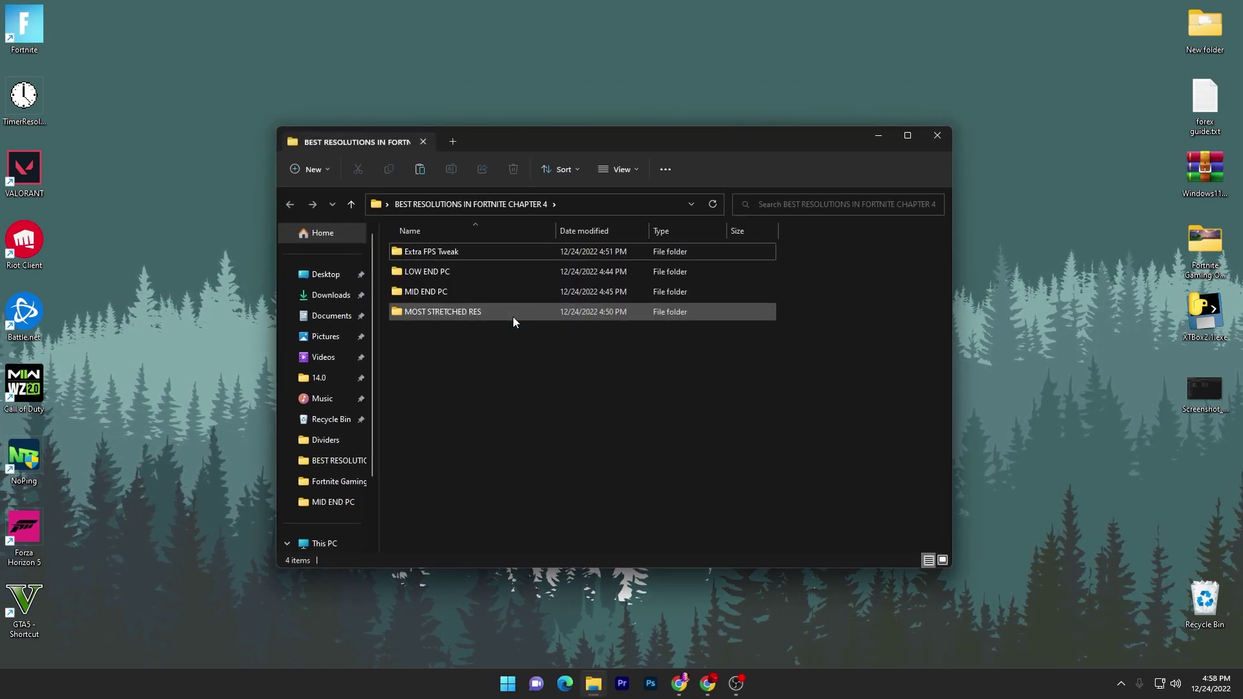
{"action": "double_click", "coordinate": [417, 256]}
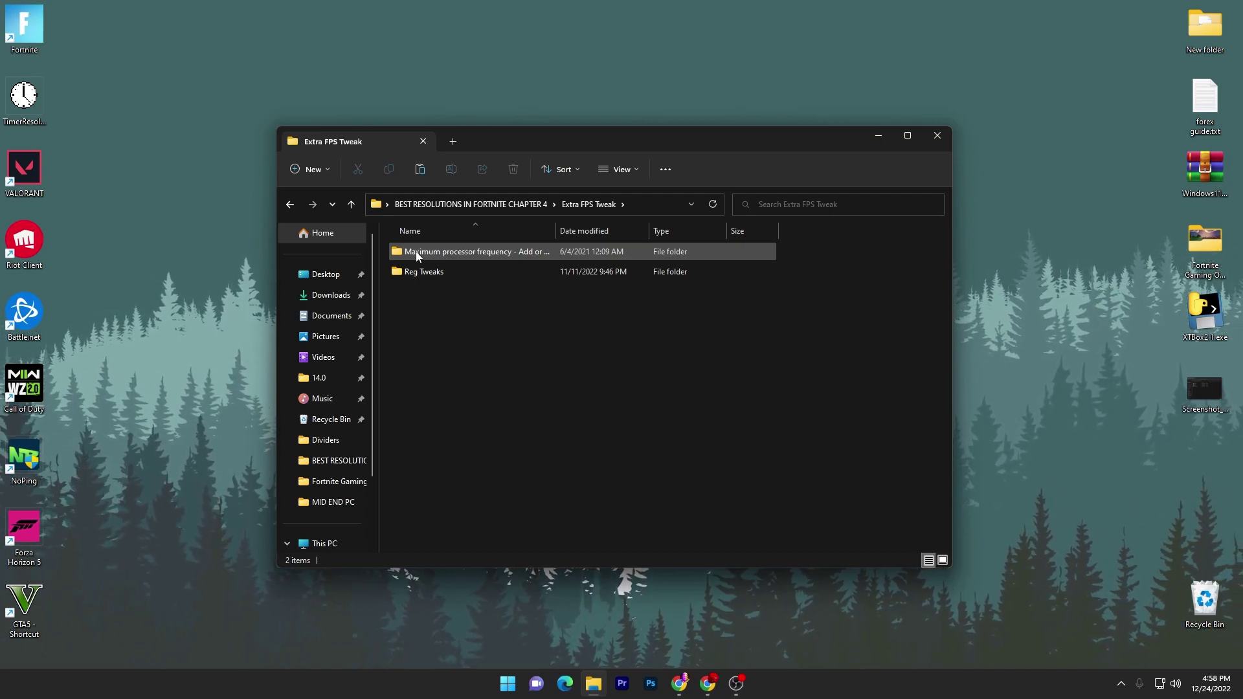
{"action": "double_click", "coordinate": [417, 257]}
{"action": "left_click", "coordinate": [470, 257]}
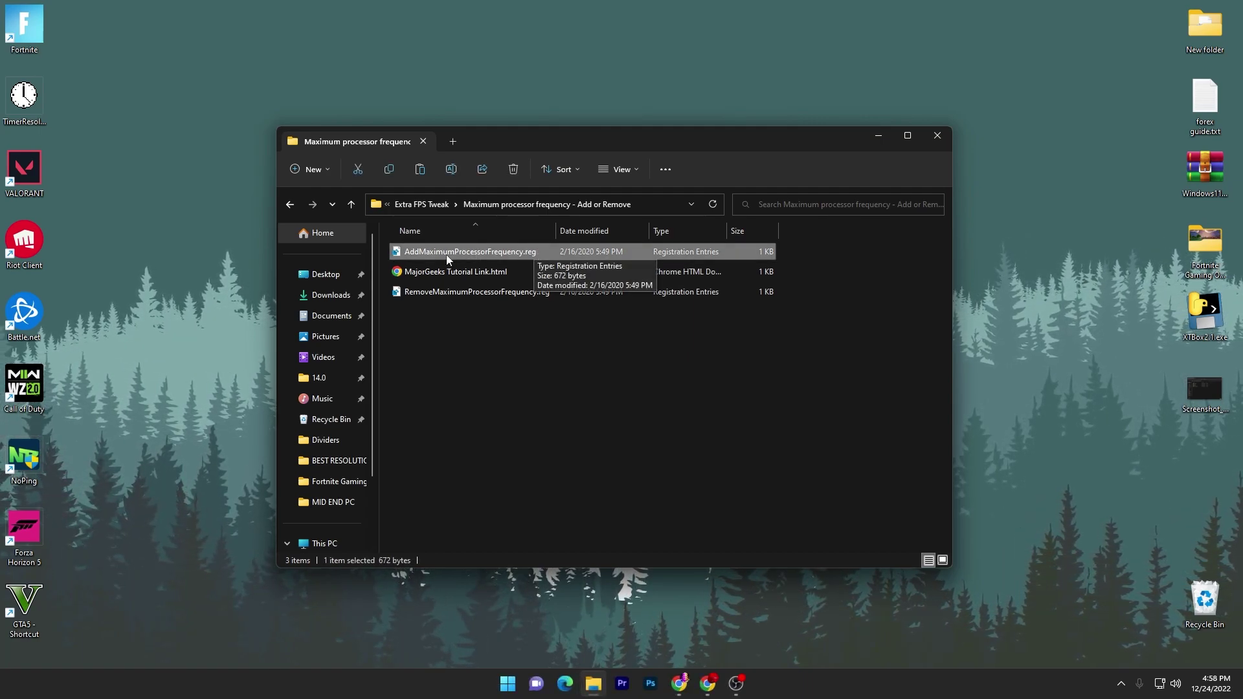
{"action": "double_click", "coordinate": [448, 252]}
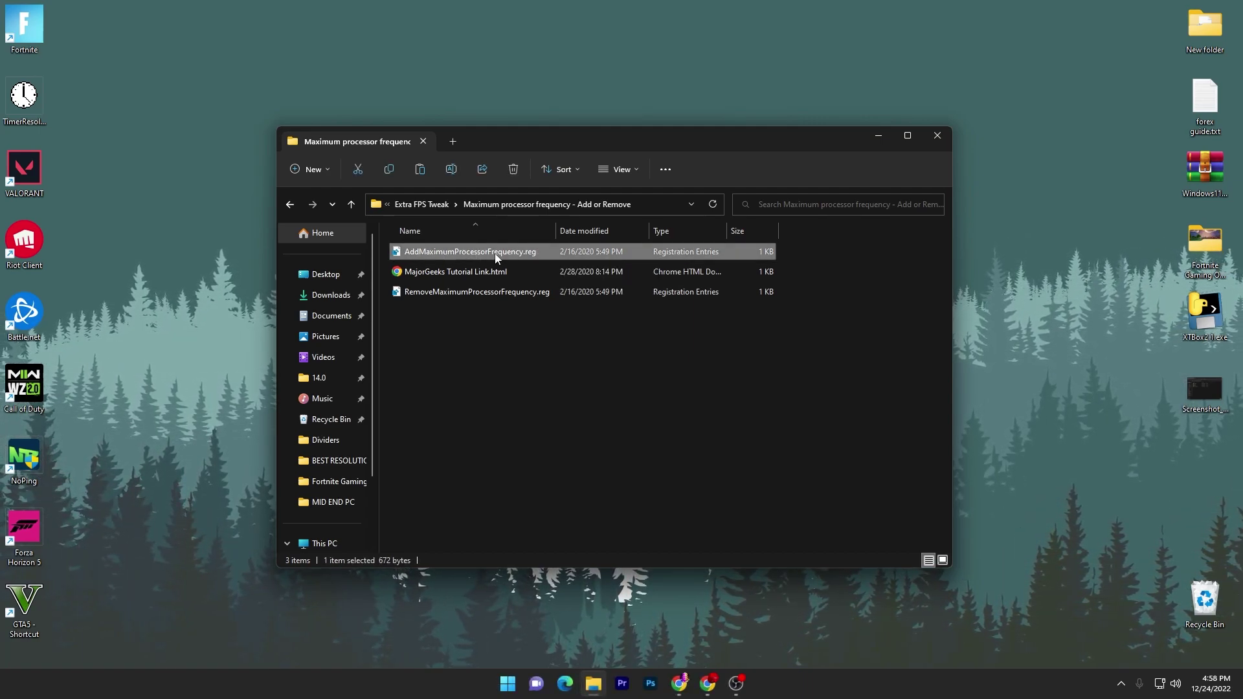
{"action": "left_click", "coordinate": [716, 364]}
{"action": "left_click", "coordinate": [768, 345]}
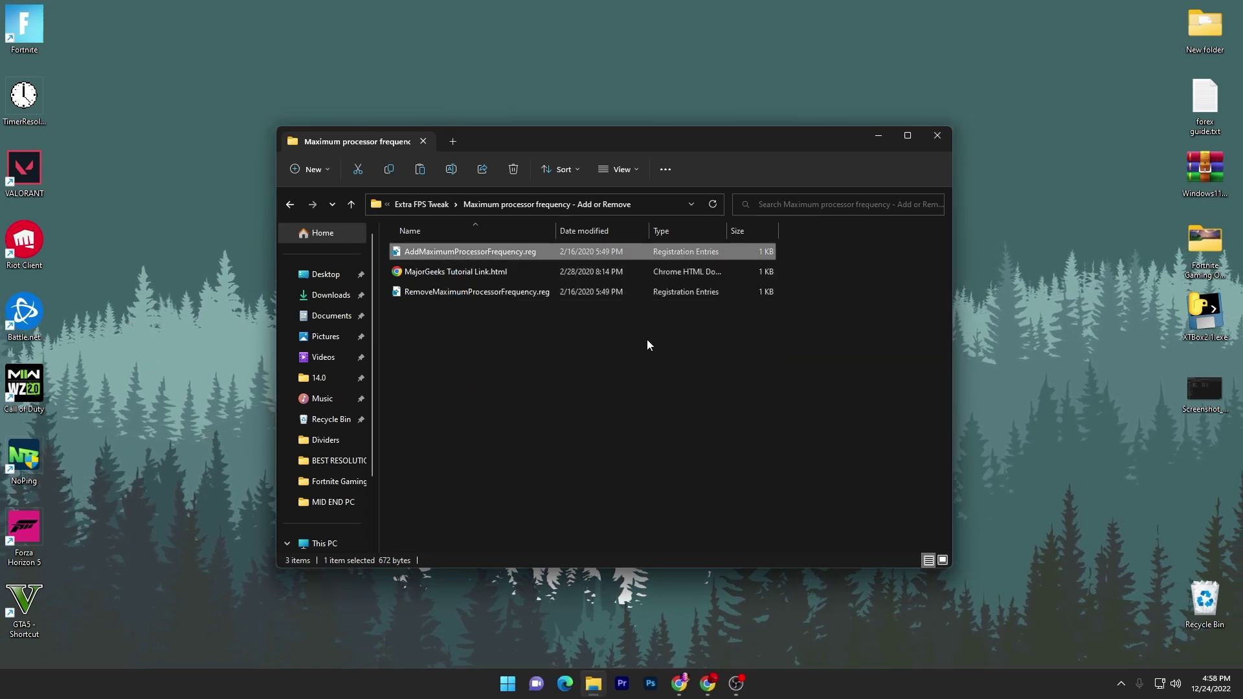
Open the Reg Tweaks folder and select its four .reg files
{"action": "left_click", "coordinate": [421, 205]}
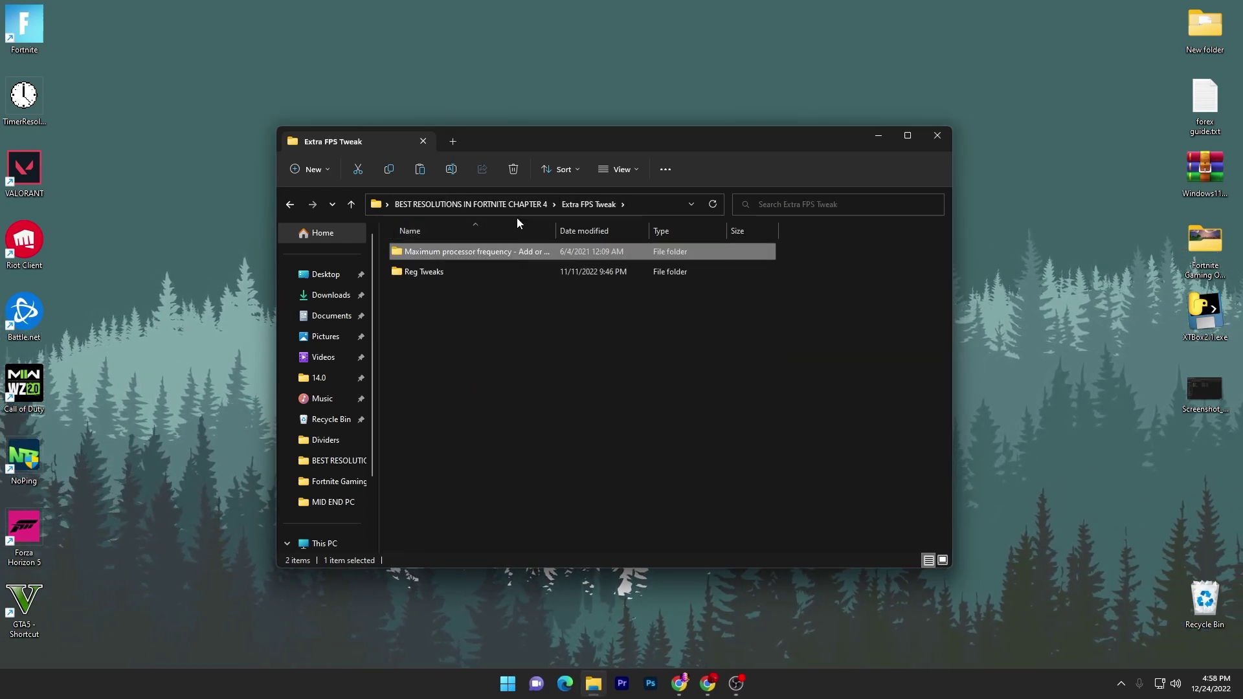
{"action": "double_click", "coordinate": [431, 269]}
{"action": "left_click_drag", "start_coordinate": [436, 335], "coordinate": [510, 245]}
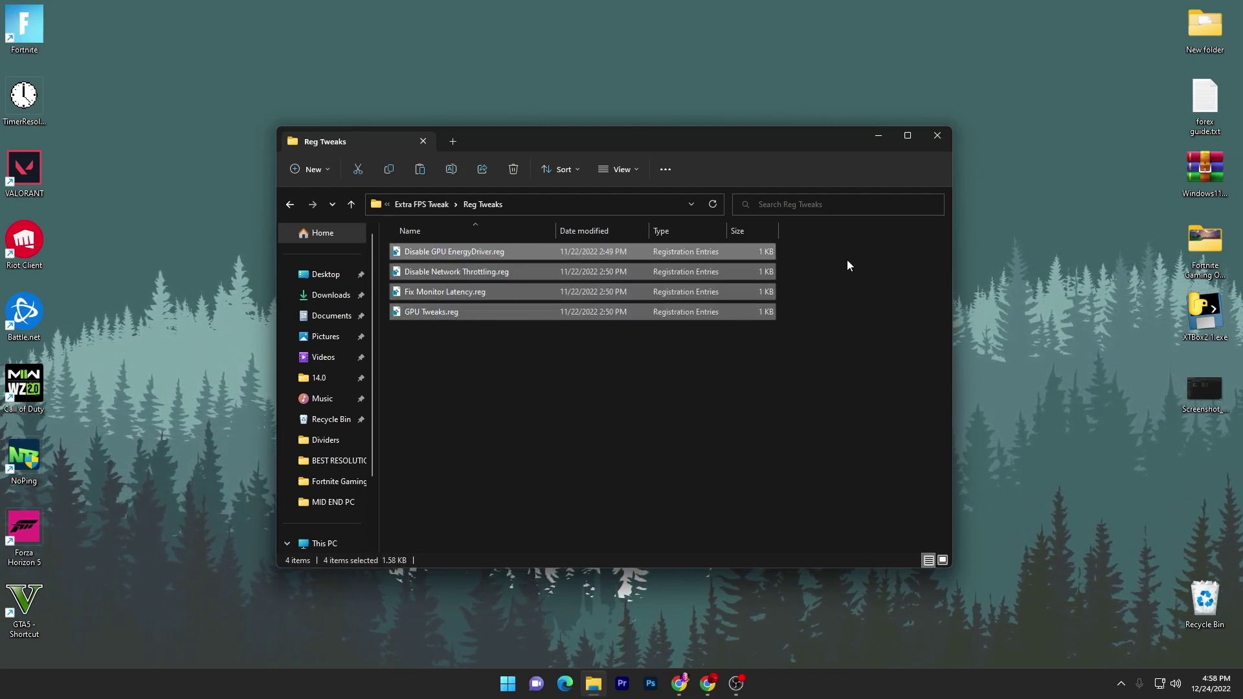
{"action": "left_click", "coordinate": [860, 285]}
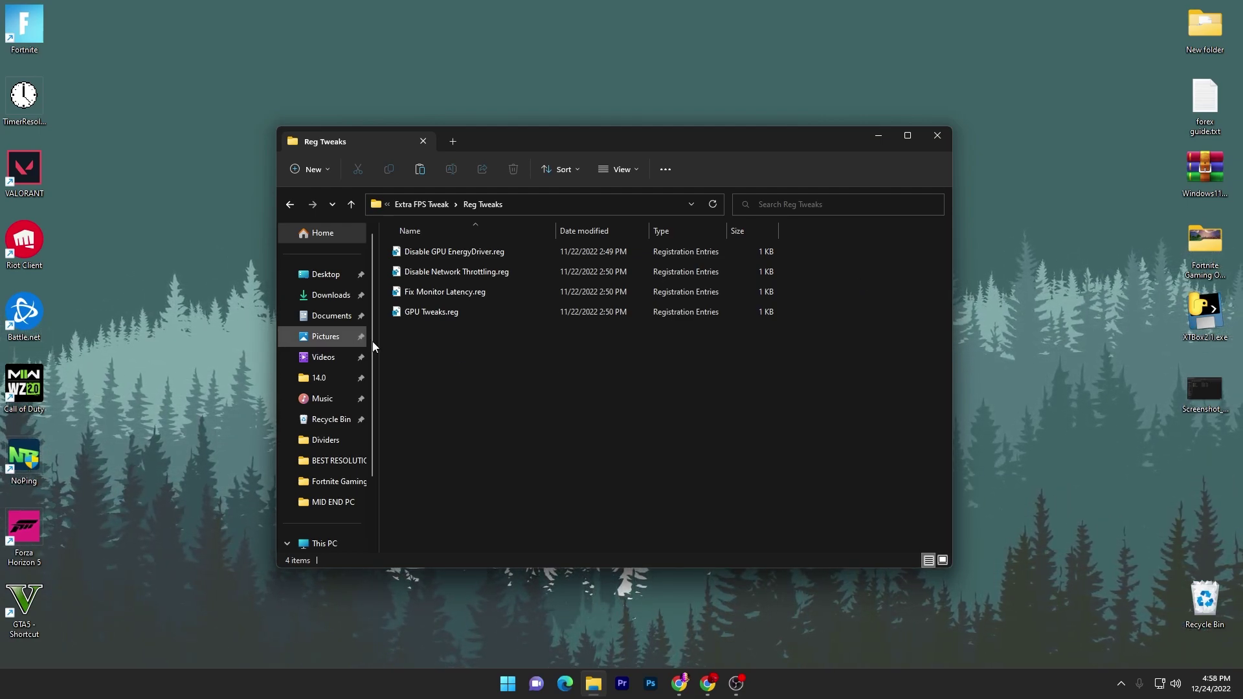
{"action": "left_click_drag", "start_coordinate": [395, 375], "coordinate": [667, 246]}
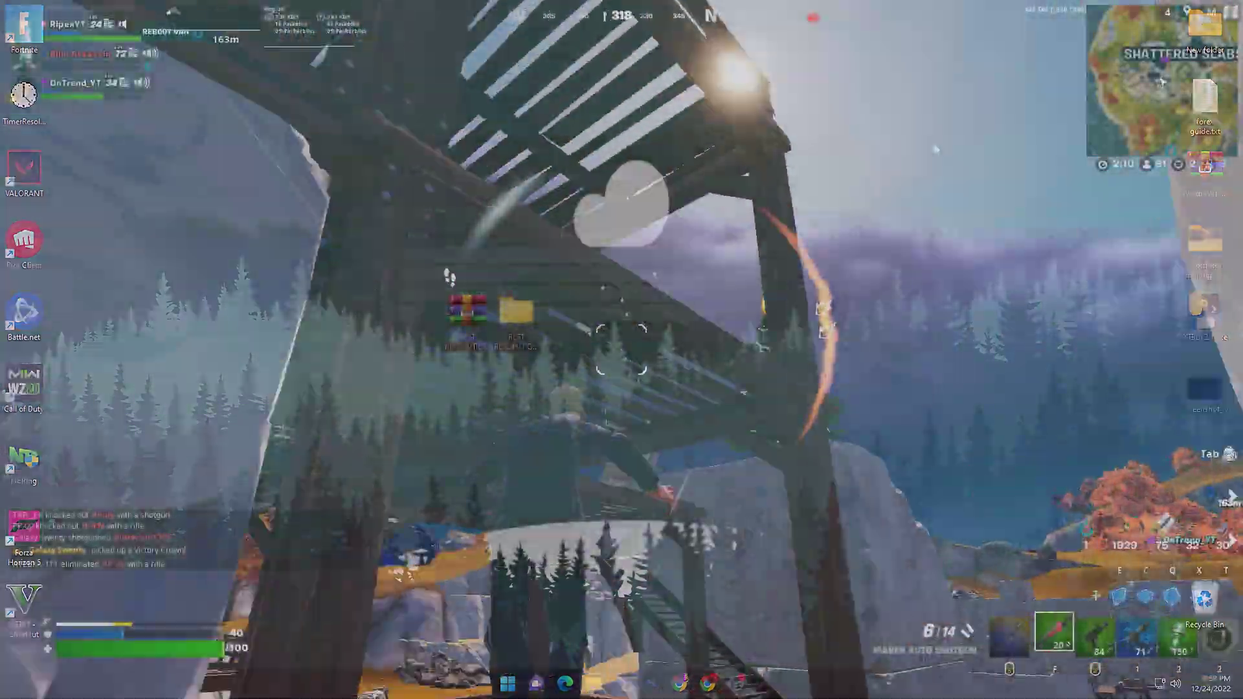